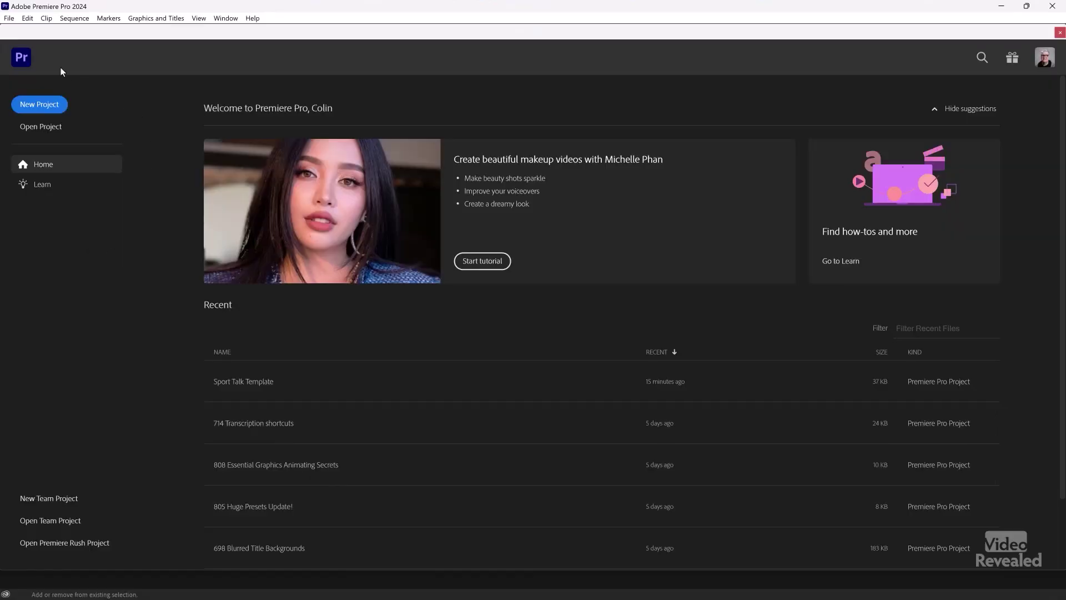
Begin a new project and list its templates: Broadcast, Social Media and Standard
click(40, 104)
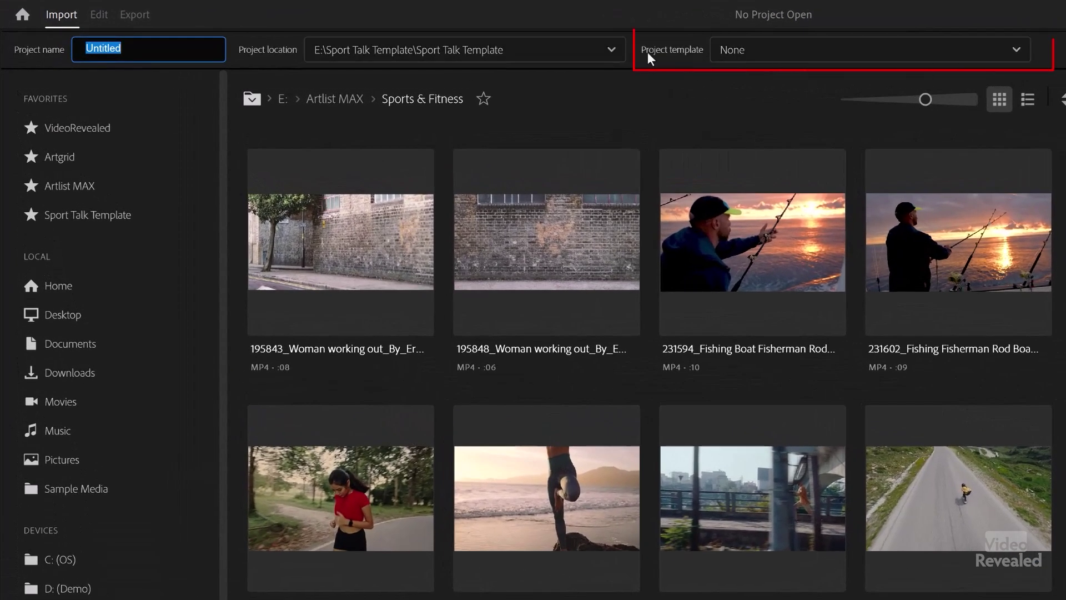
click(755, 57)
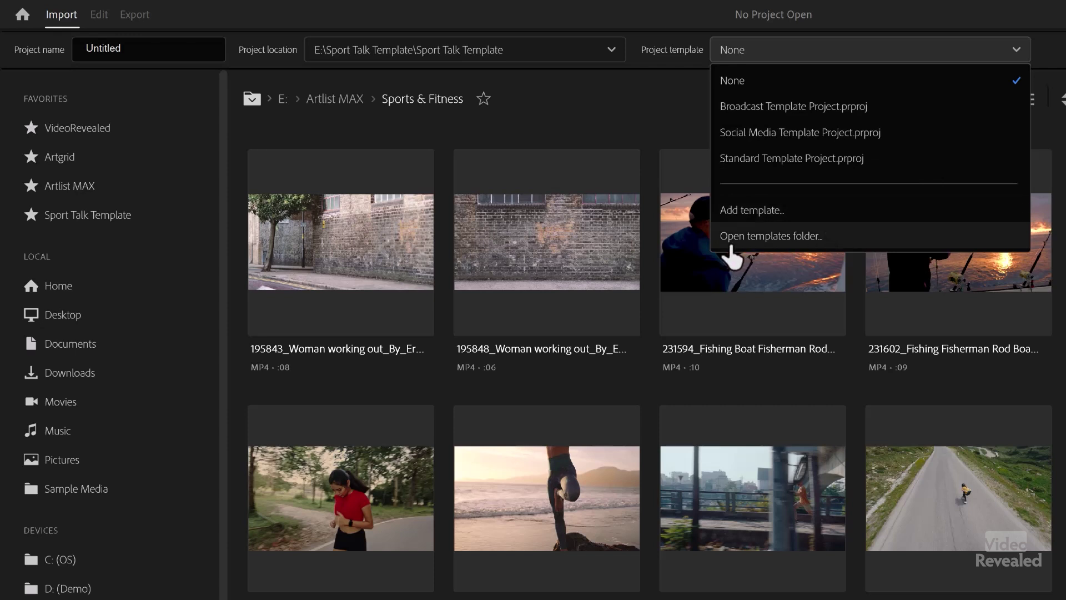
click(832, 236)
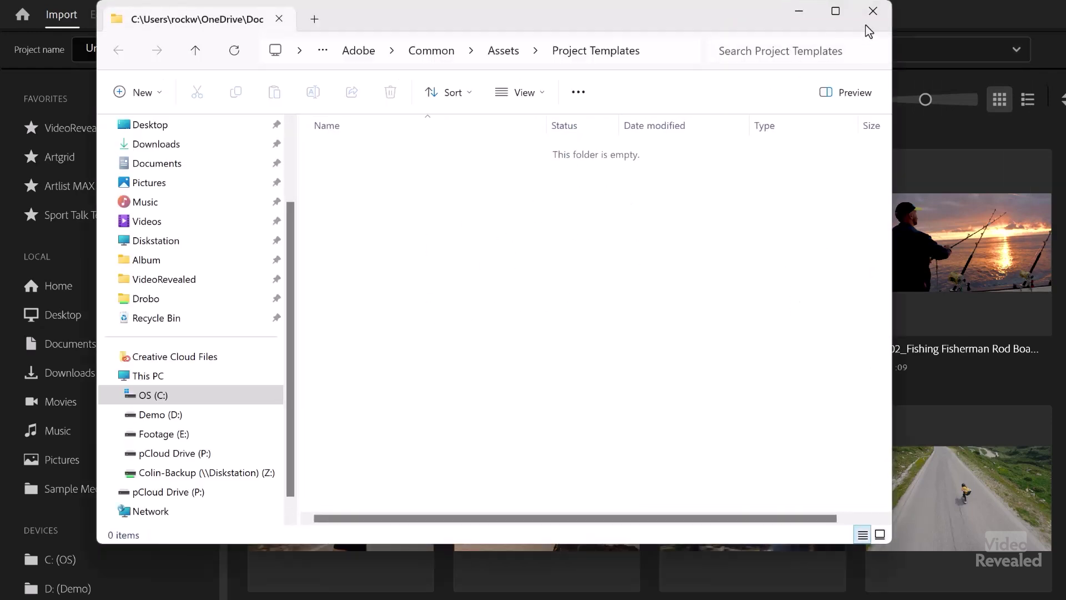
click(874, 13)
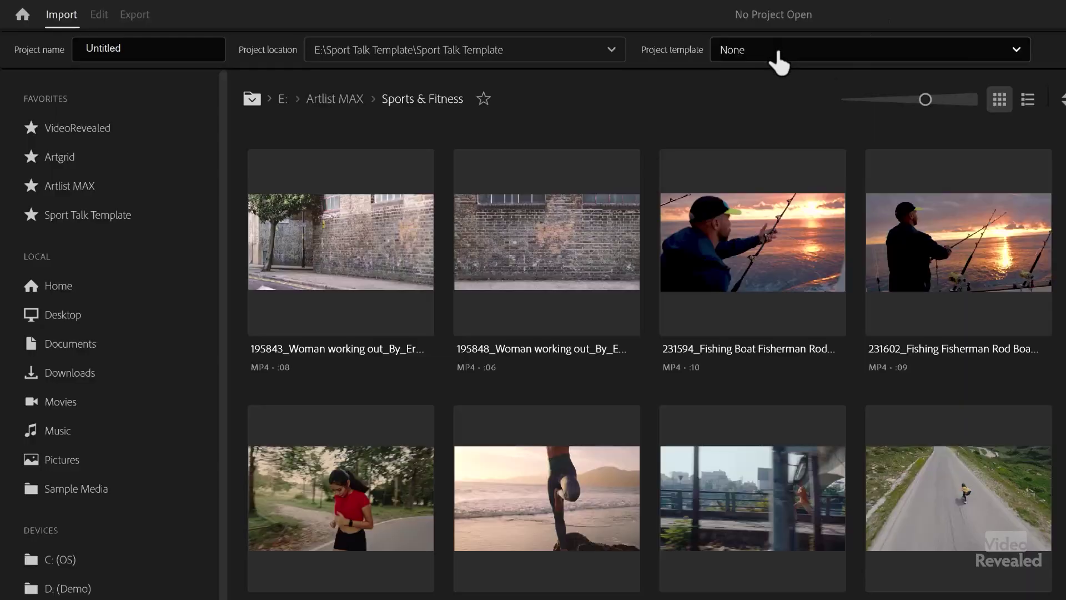
Choose Broadcast Template Project.prproj as the new project's template
click(777, 52)
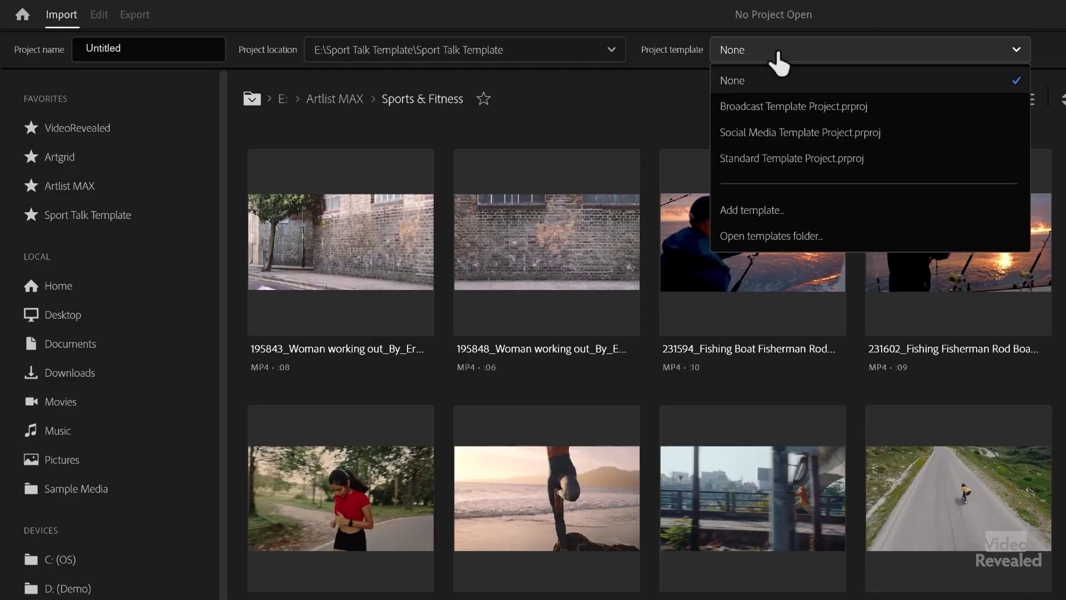
click(768, 109)
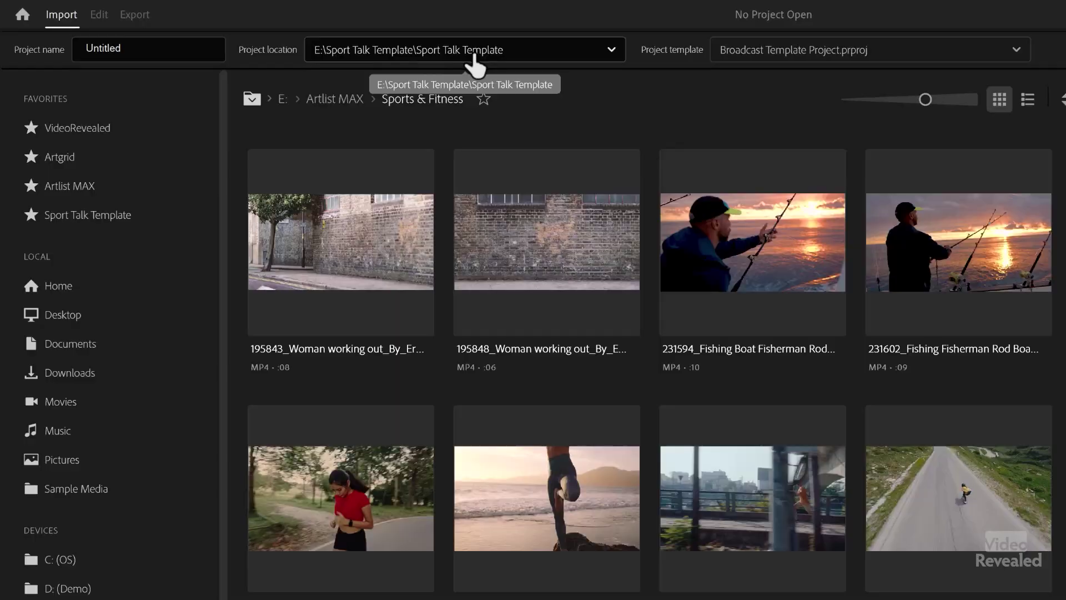
click(475, 65)
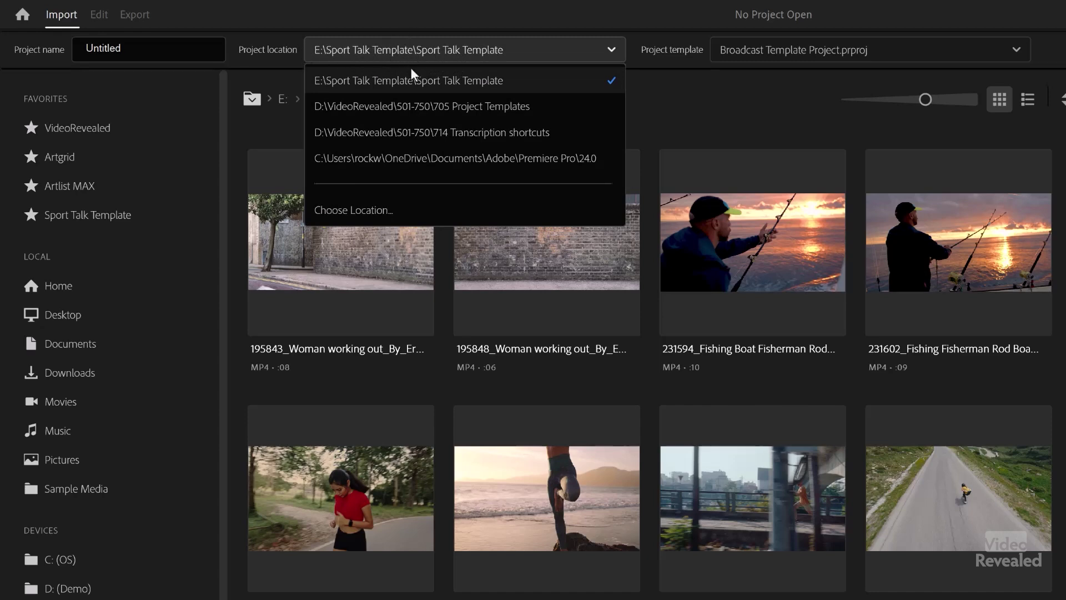
Create a Prod Templates folder on Demo (D:) and use it as the project location
click(360, 214)
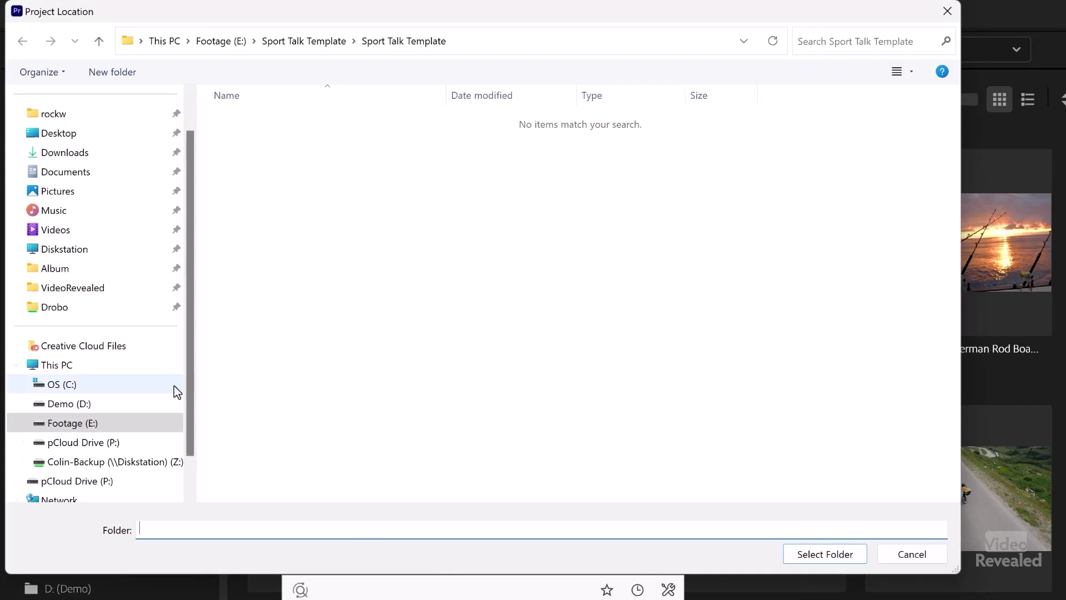
click(106, 403)
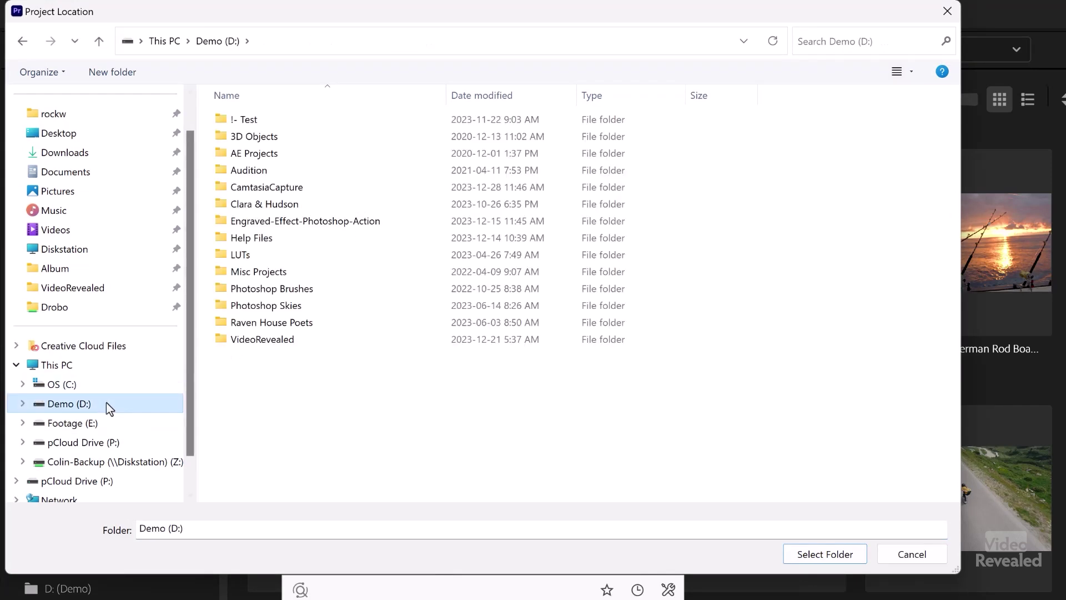
click(112, 71)
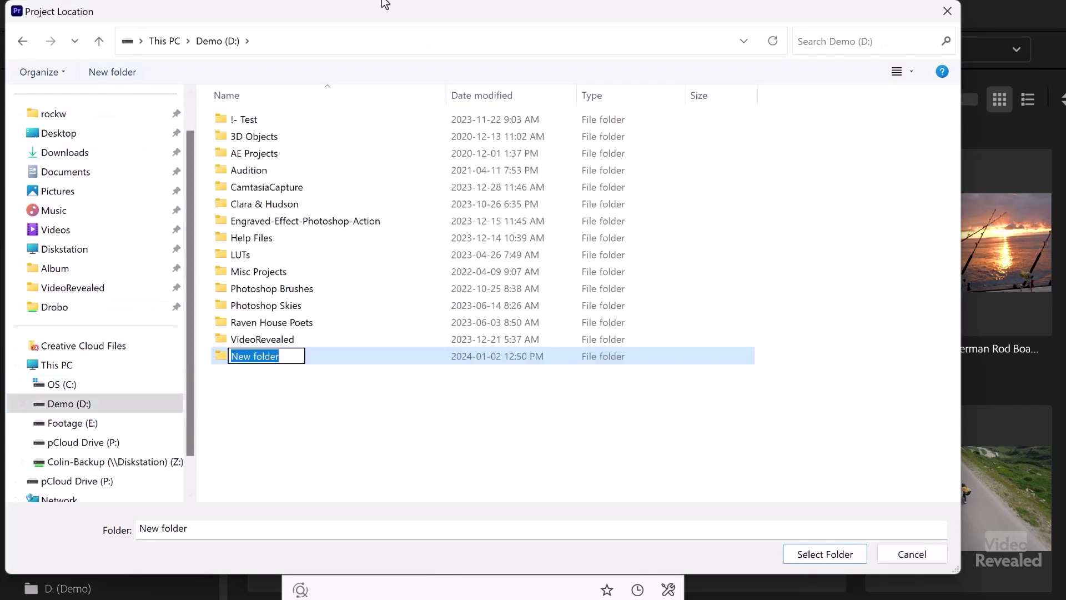
text(Prod Templates)
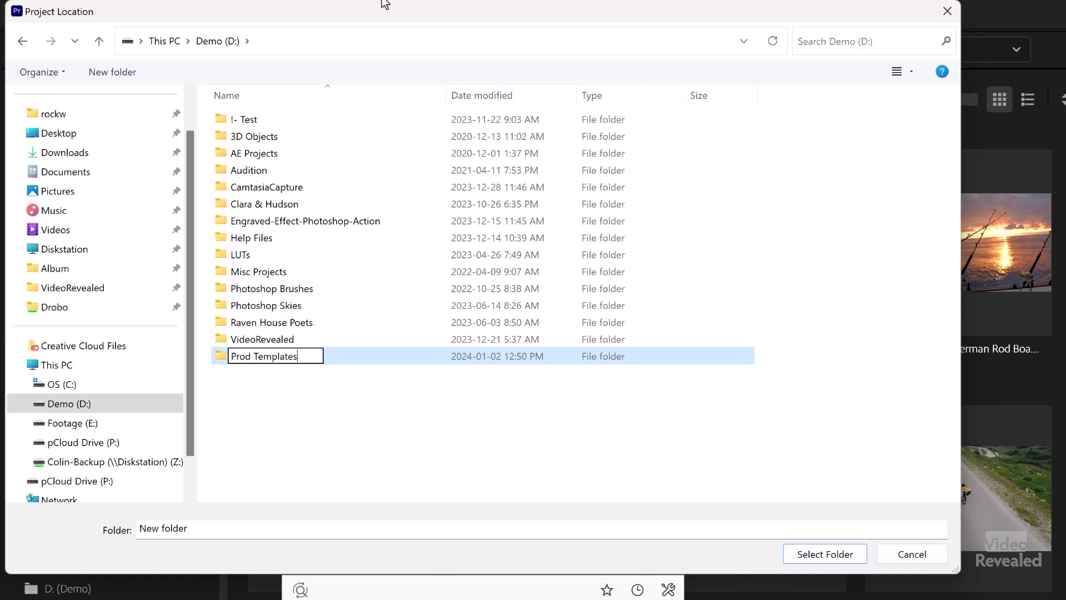
key(Return)
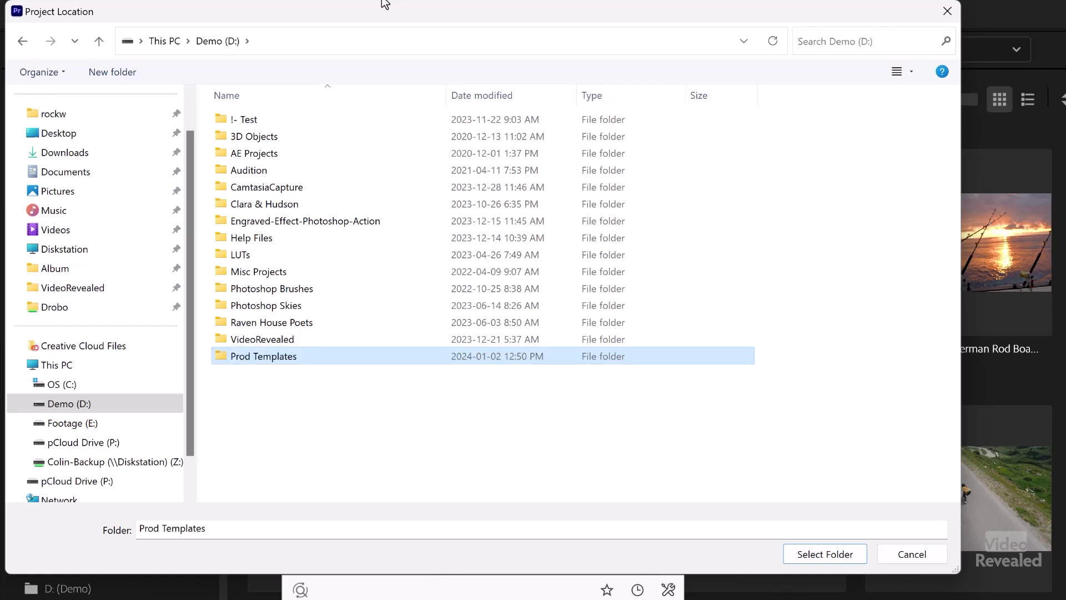
key(Return)
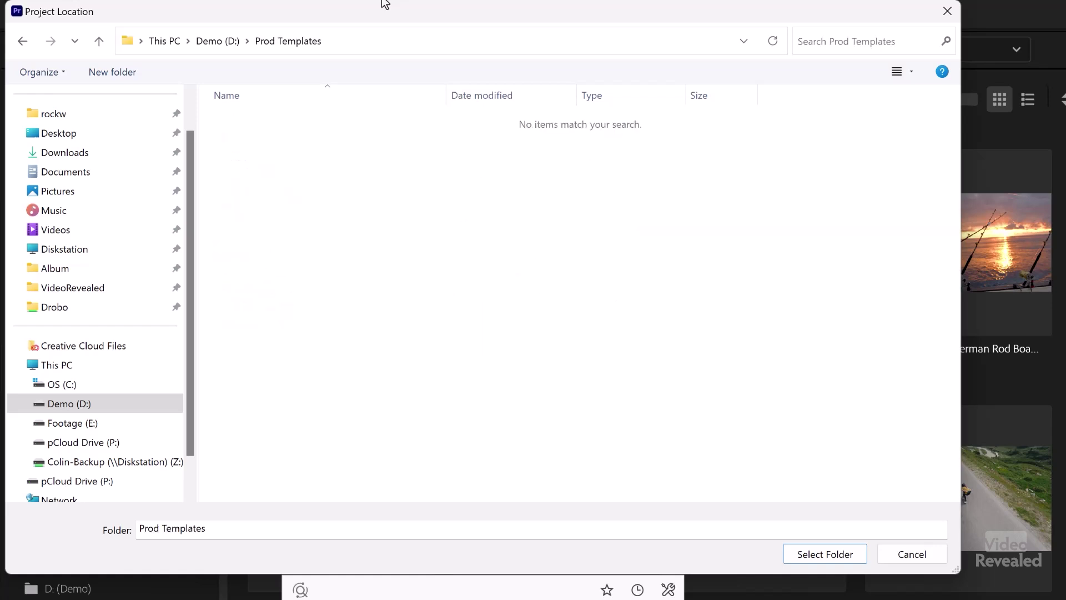
click(837, 555)
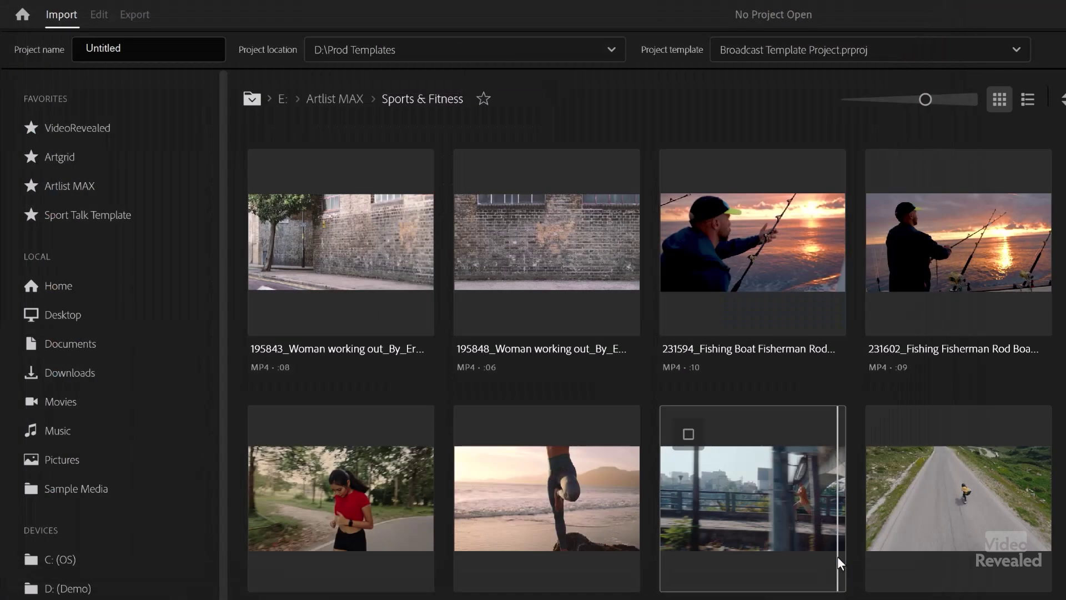
Name the project Broadcast and create it
double_click(143, 47)
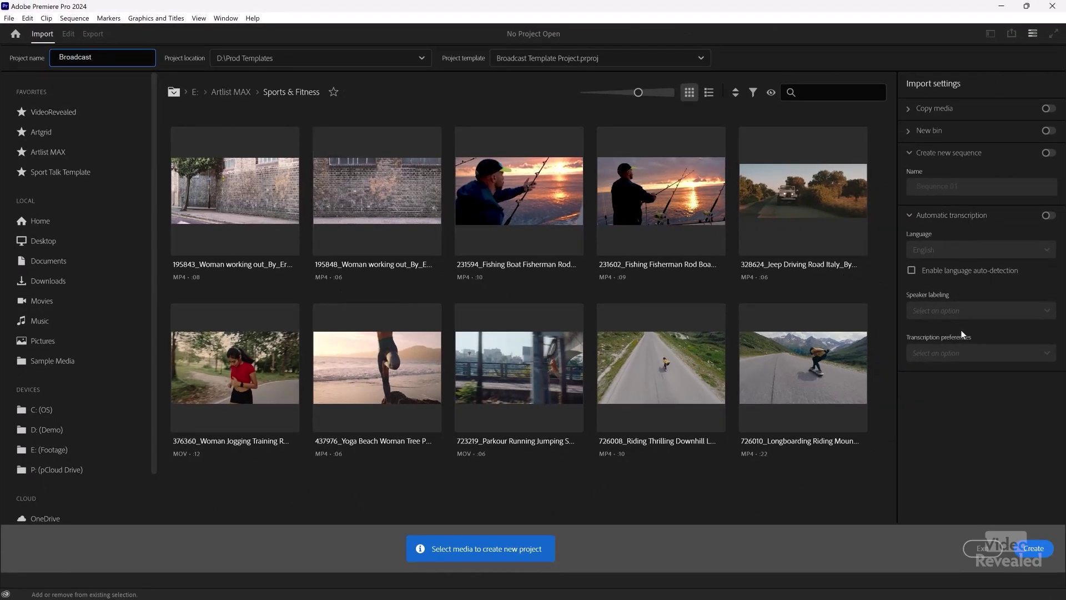
click(1034, 548)
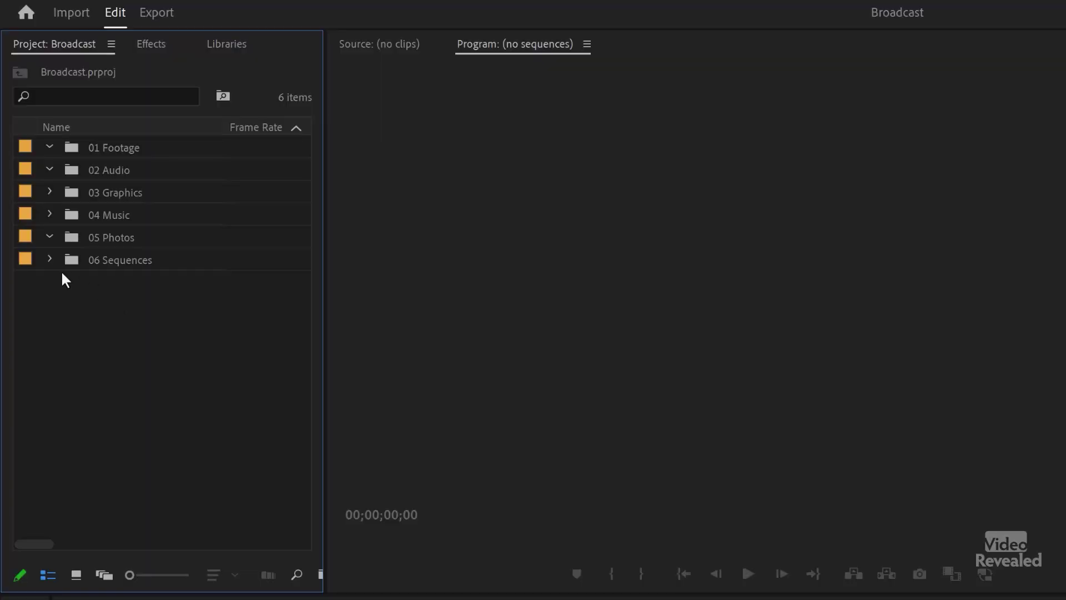
Expand 06 Sequences > 29.97i NTSC, widen the Name column, and open 29.97i 8 mono discrete
click(50, 258)
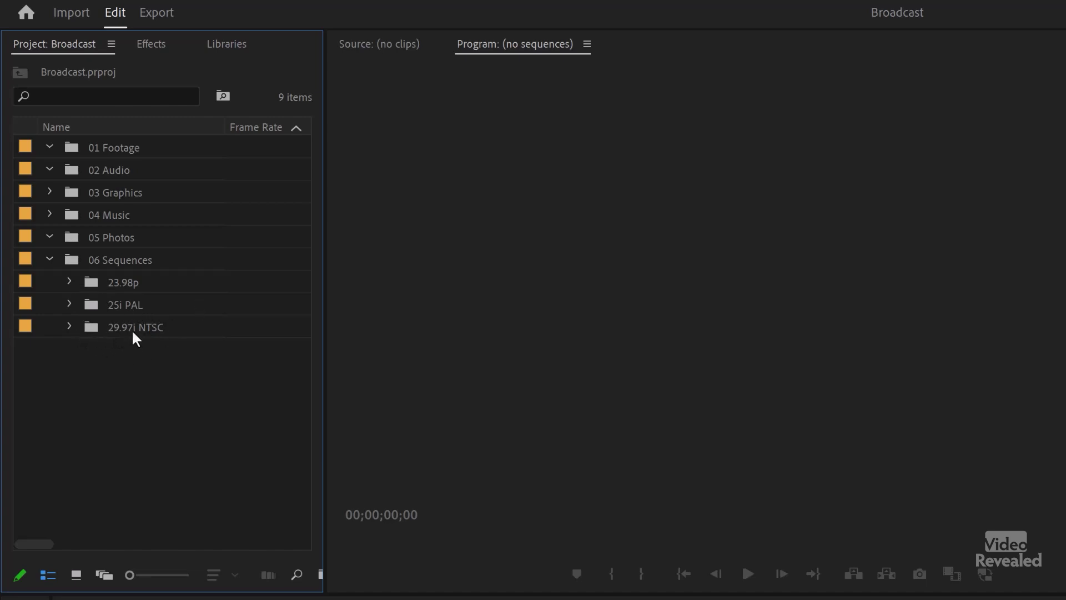
click(69, 327)
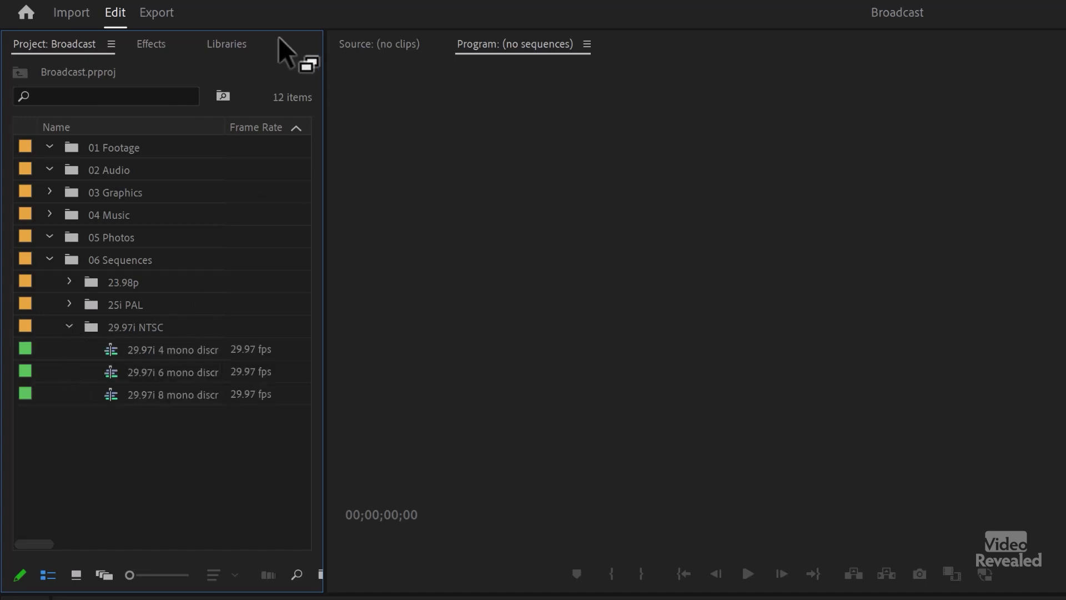
drag(226, 126, 275, 127)
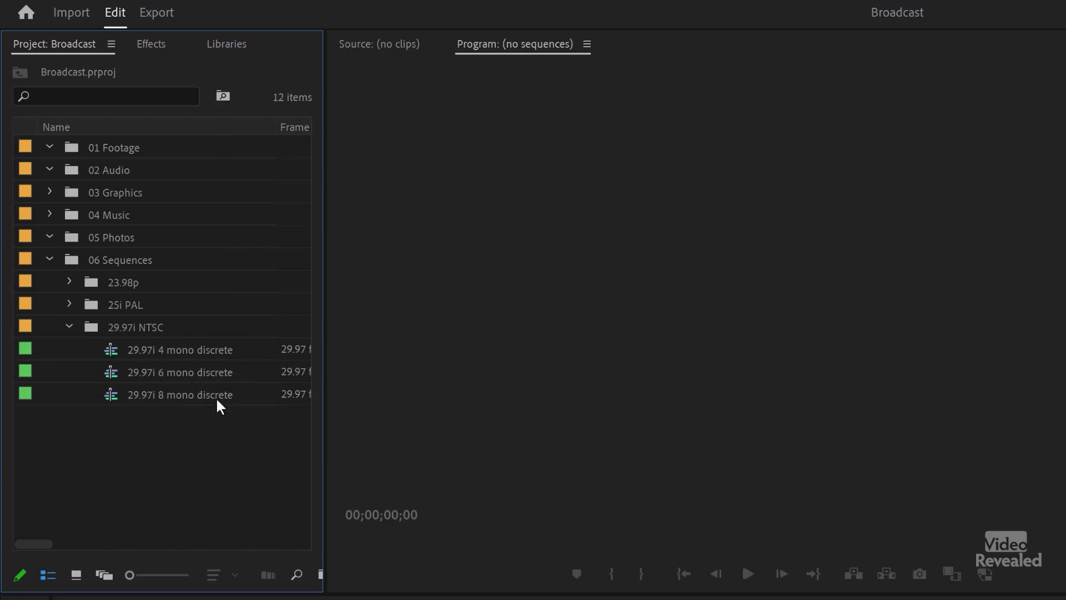
double_click(113, 394)
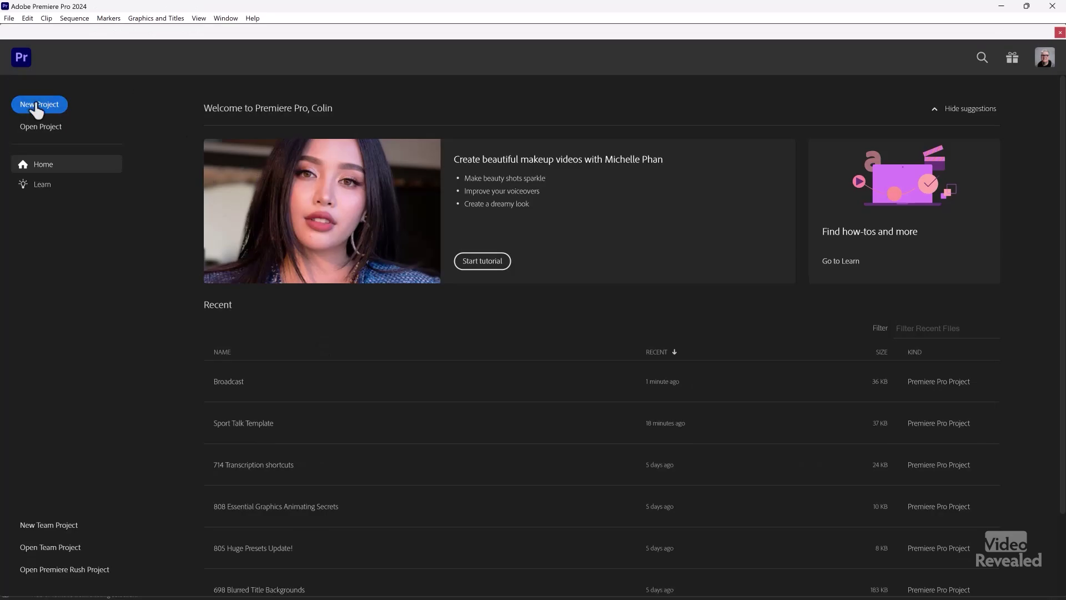
Start another new project from the Home screen
click(34, 104)
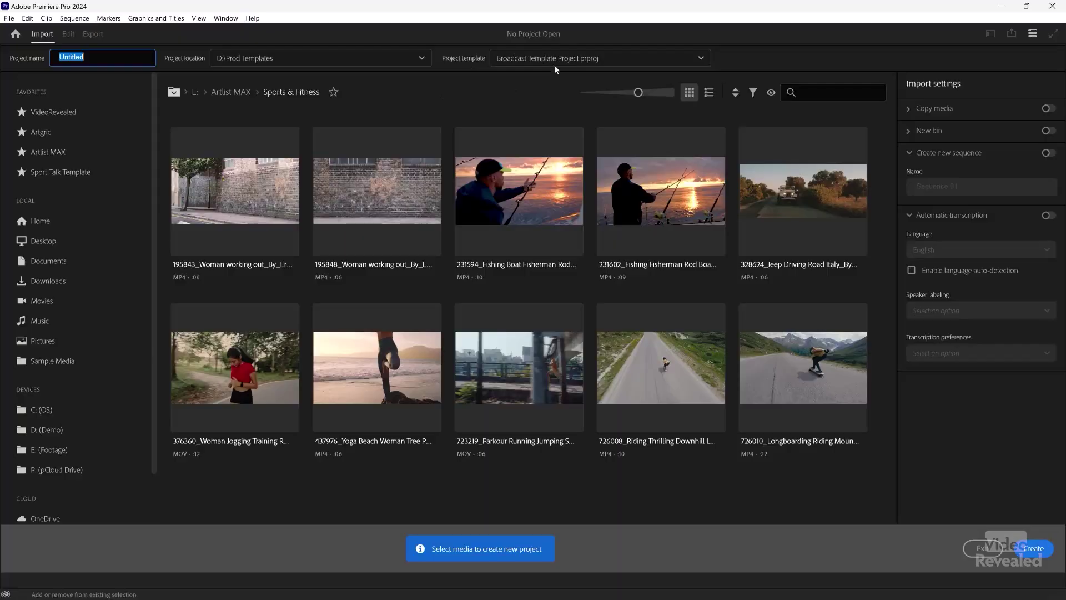
Create the Social project from the Social Media template with the 726008 downhill clip
click(554, 61)
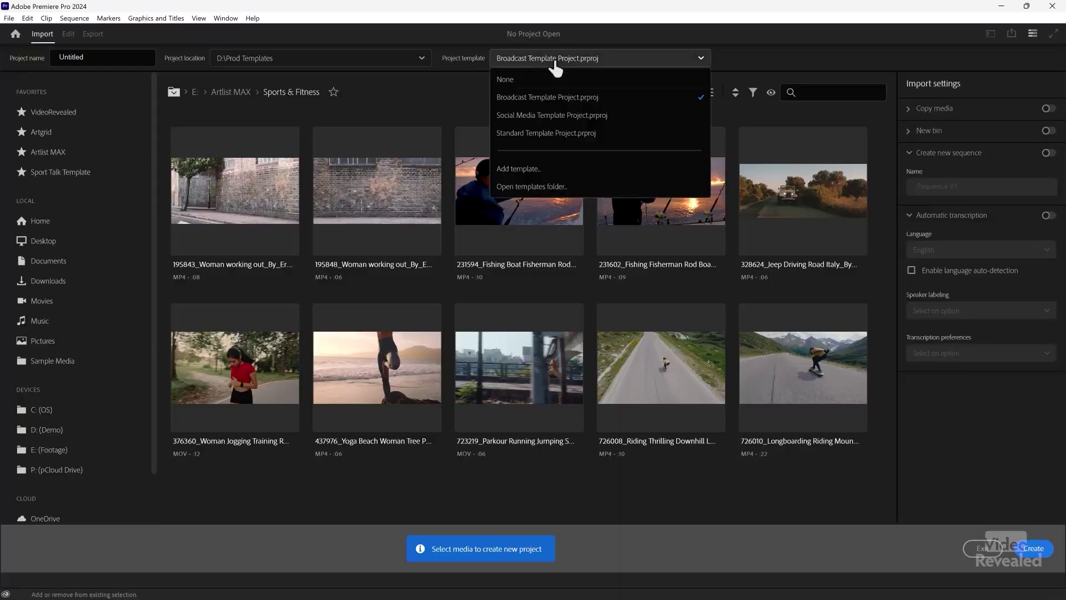
click(522, 115)
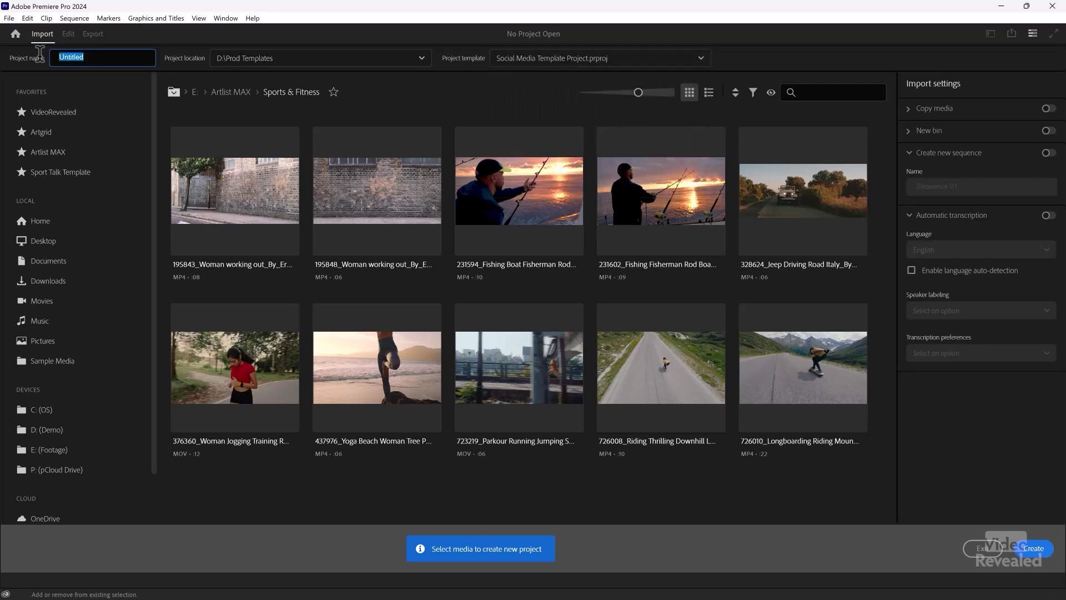
text(S)
text(cial)
click(1040, 553)
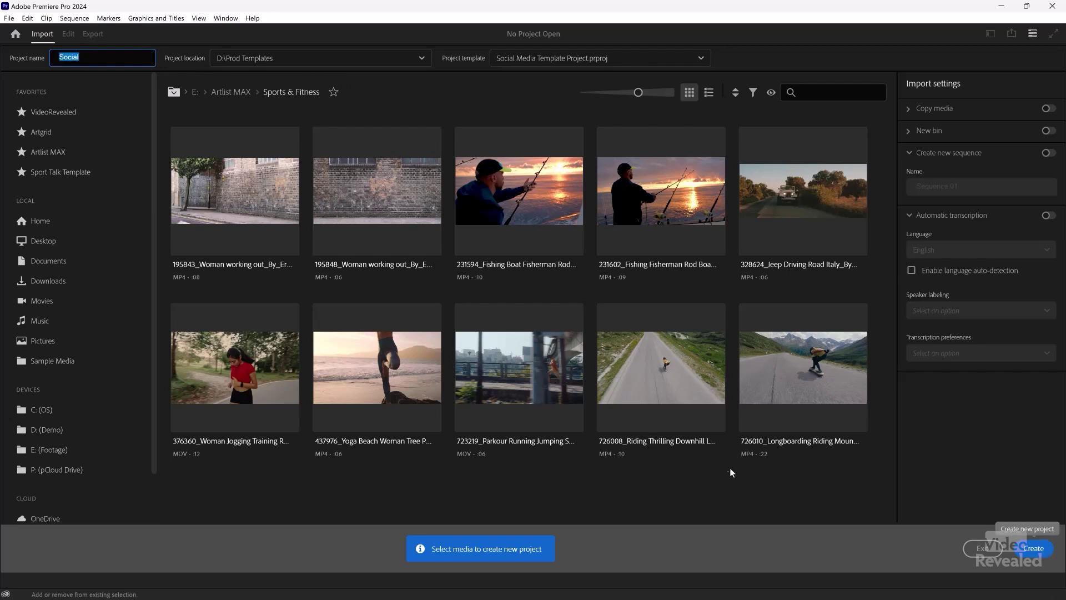
click(685, 378)
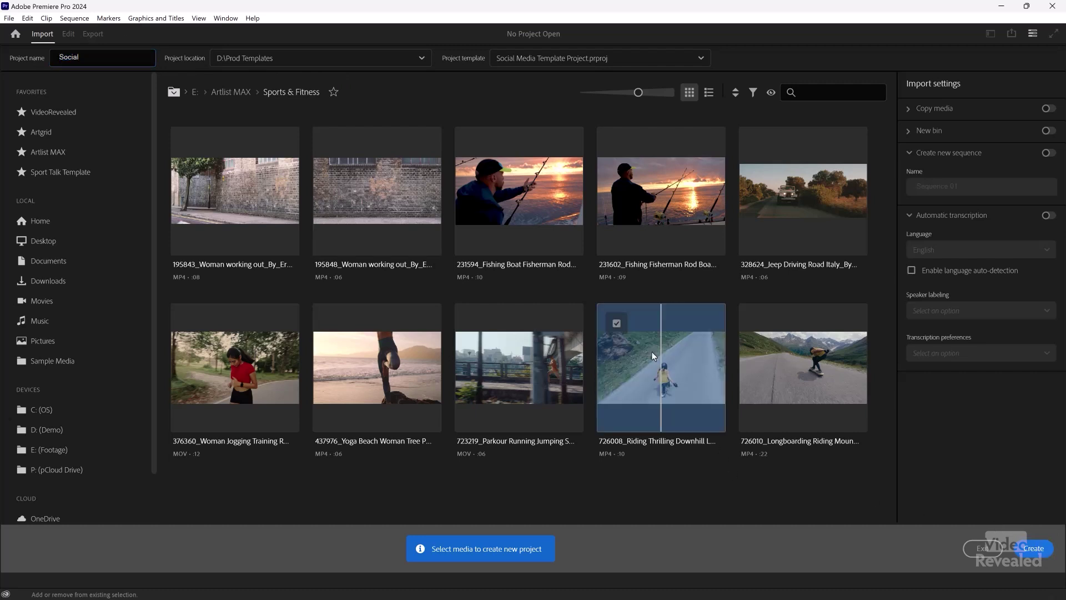
click(1038, 550)
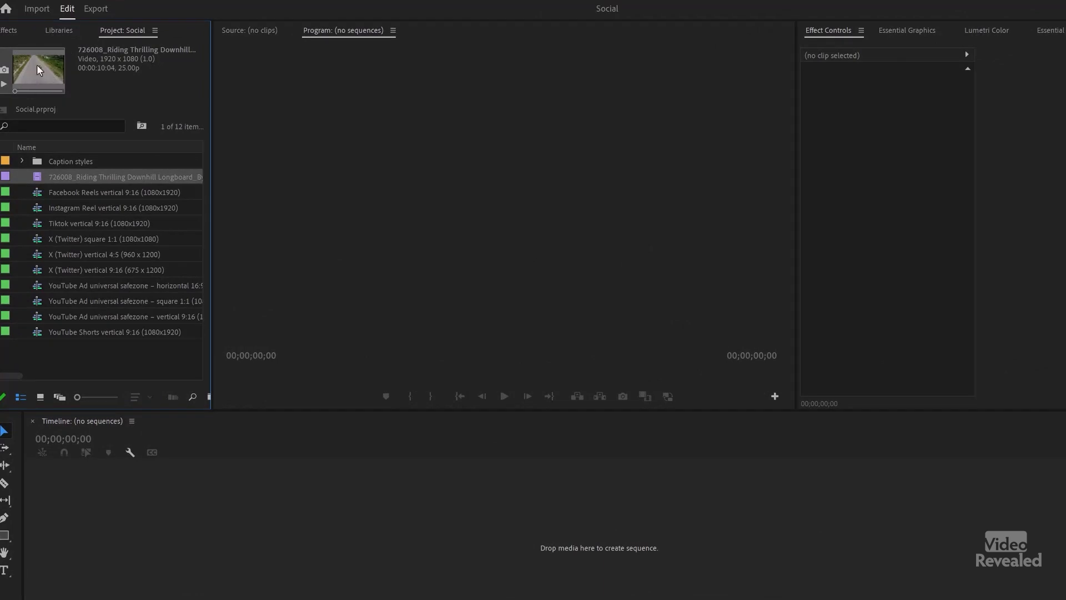
Turn off the Project panel's Preview Area, check Caption styles, and open the Facebook Reels sequence
click(156, 30)
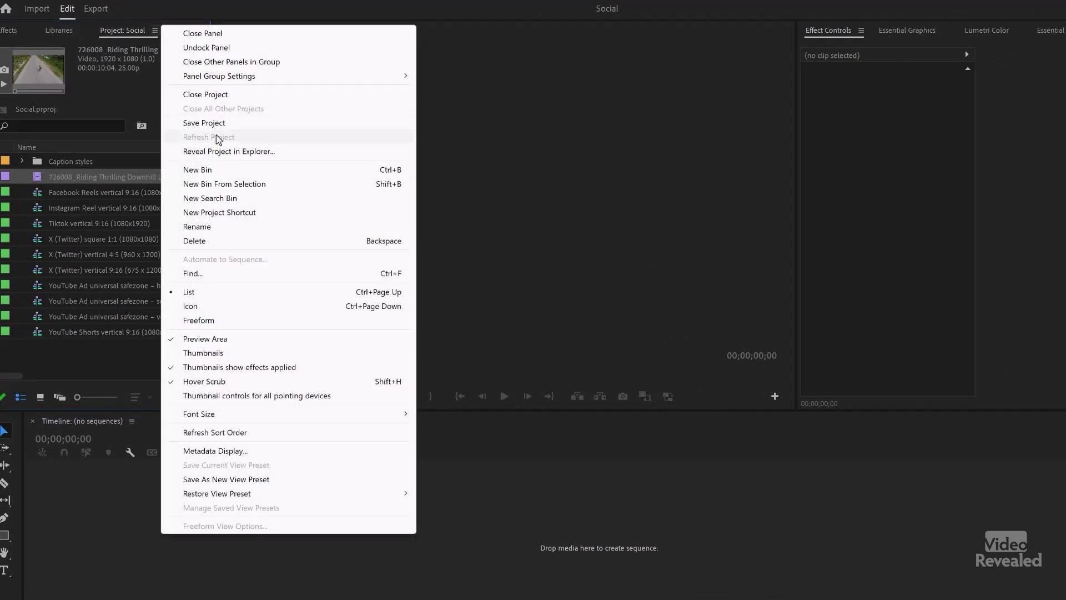
click(225, 339)
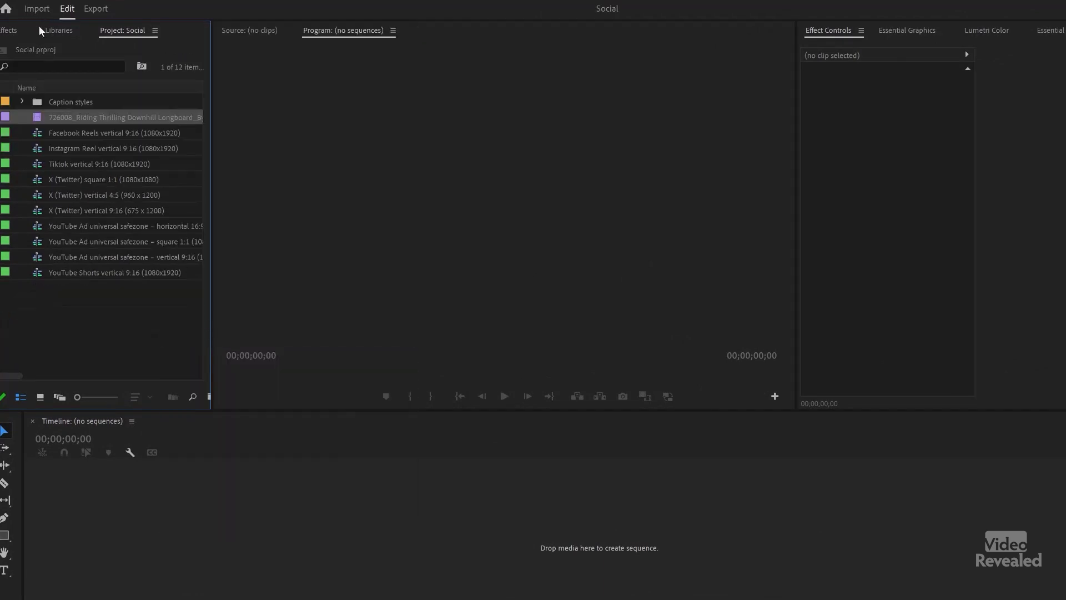
click(22, 102)
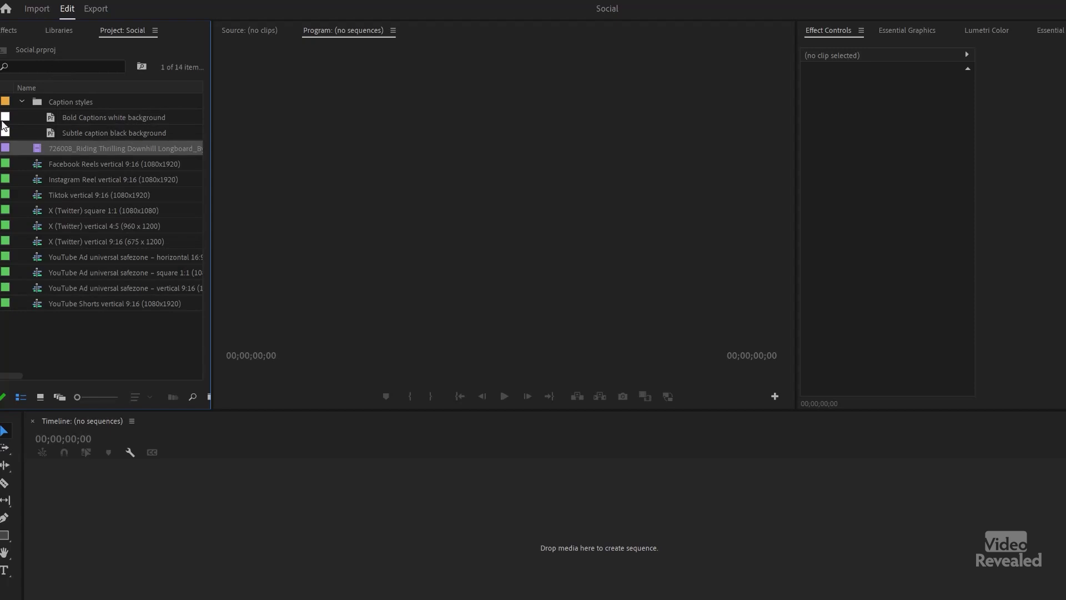
click(21, 102)
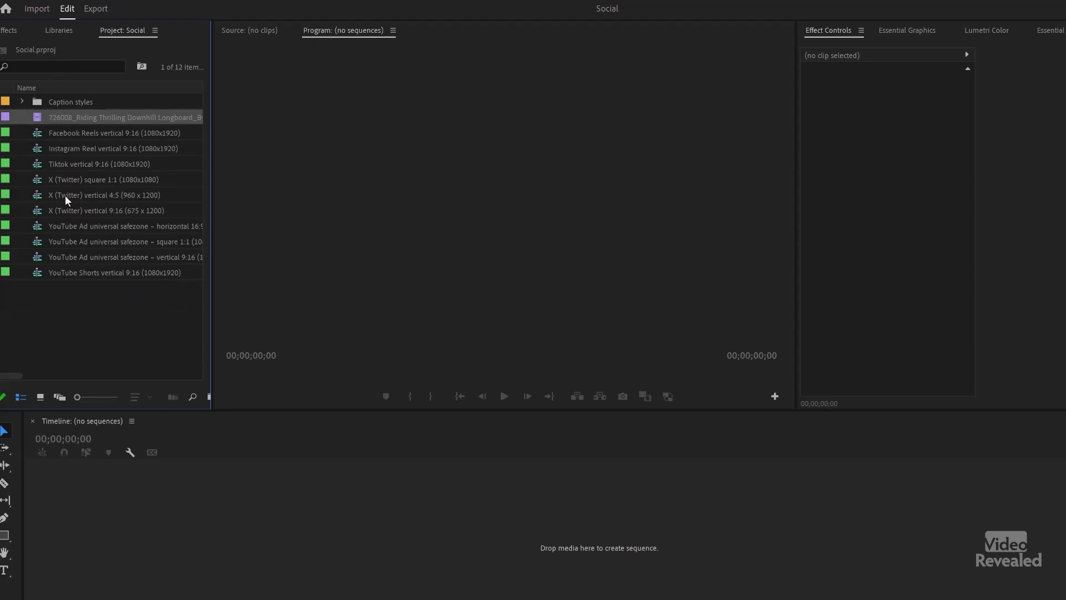
double_click(39, 136)
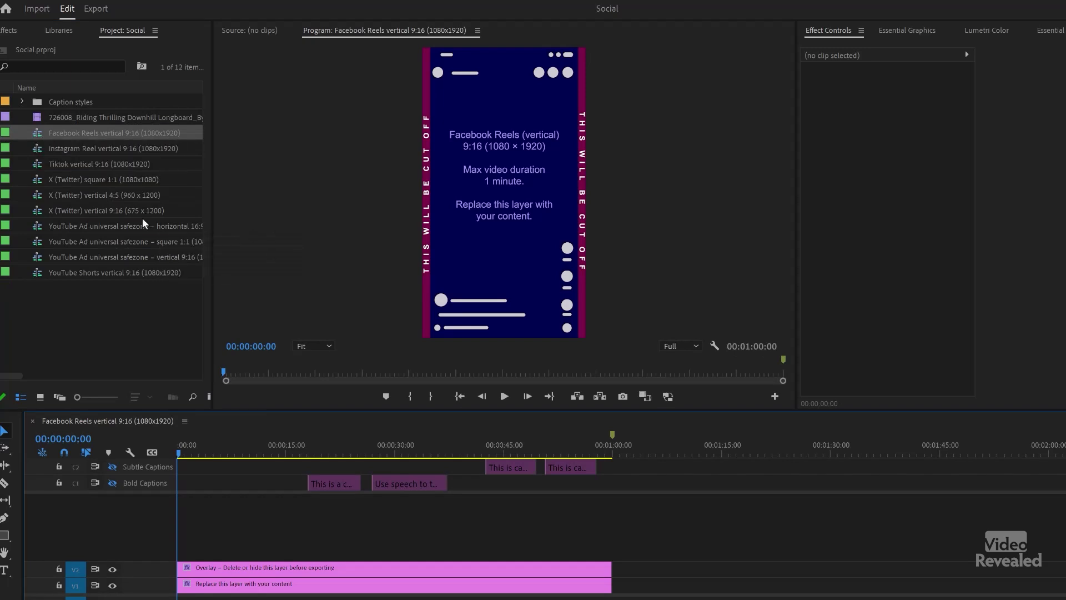
Toggle the V2 safe-zone overlay off and on, then inspect the Overlay and placeholder clips
click(112, 569)
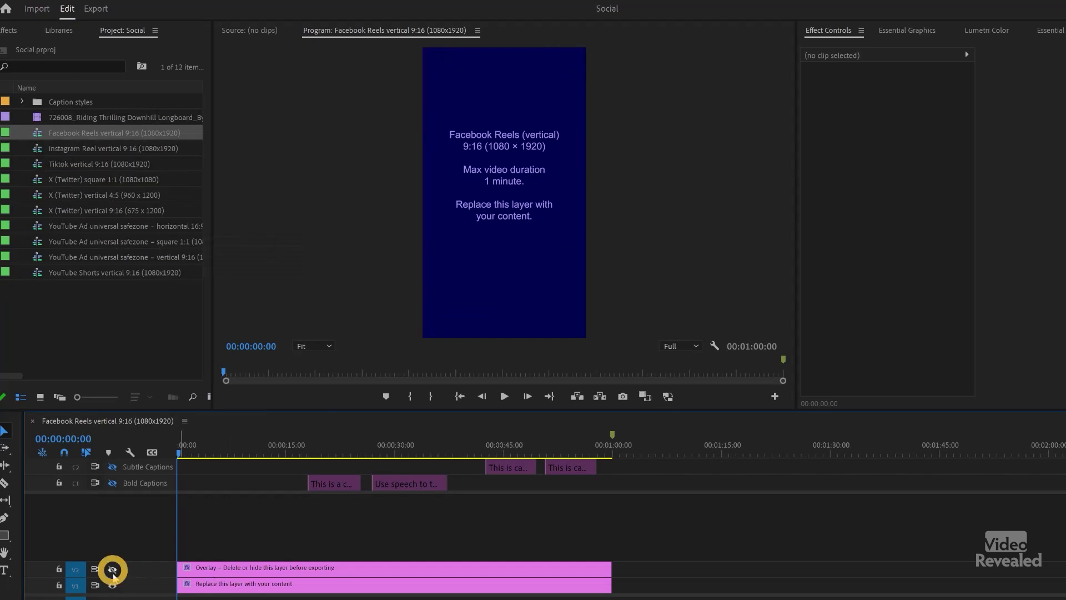
click(112, 569)
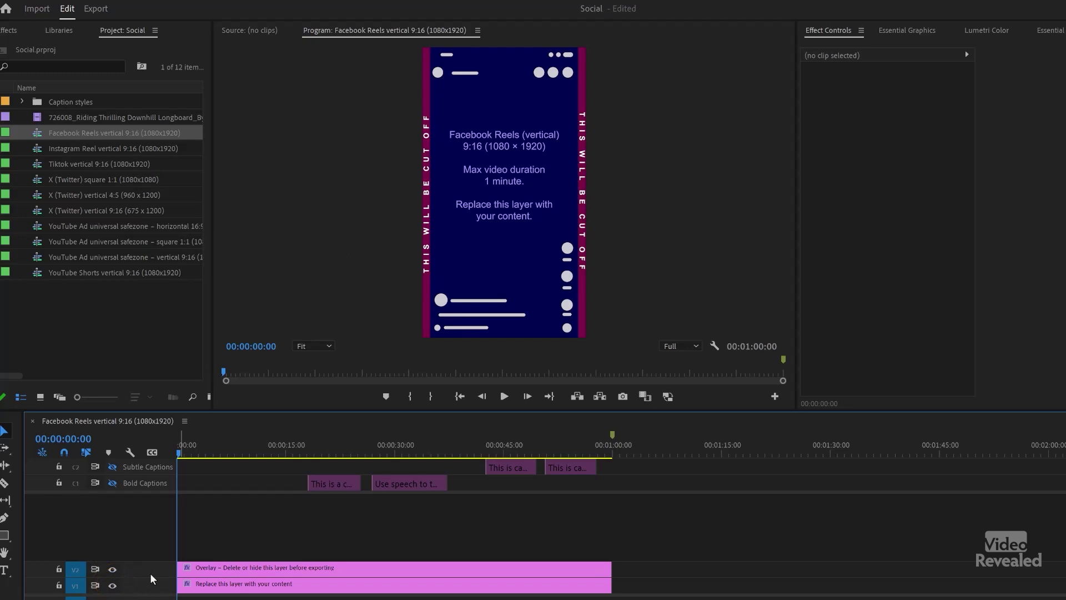
click(219, 568)
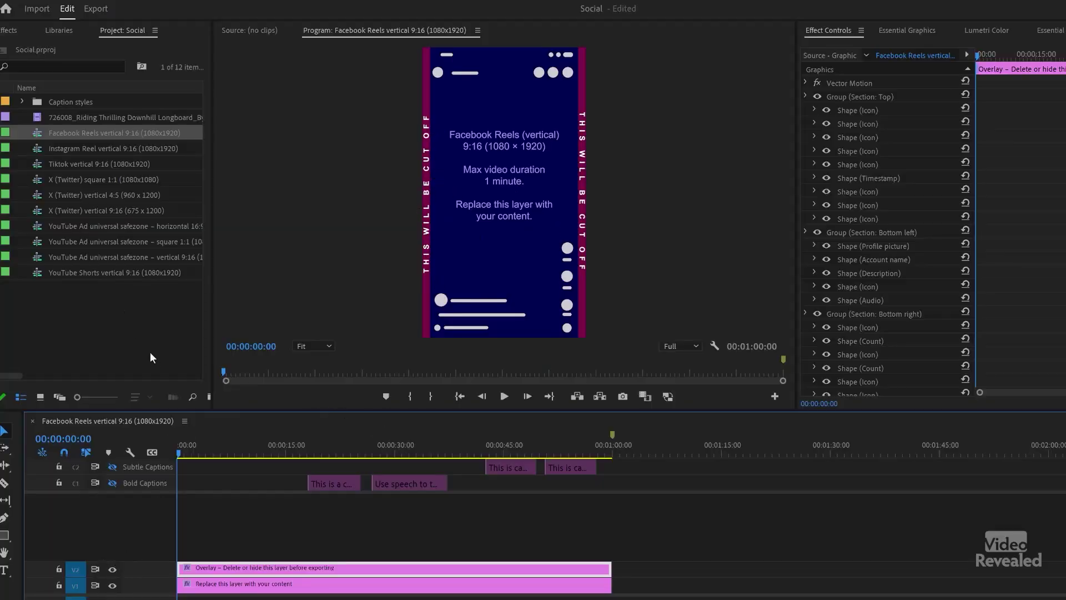
click(237, 587)
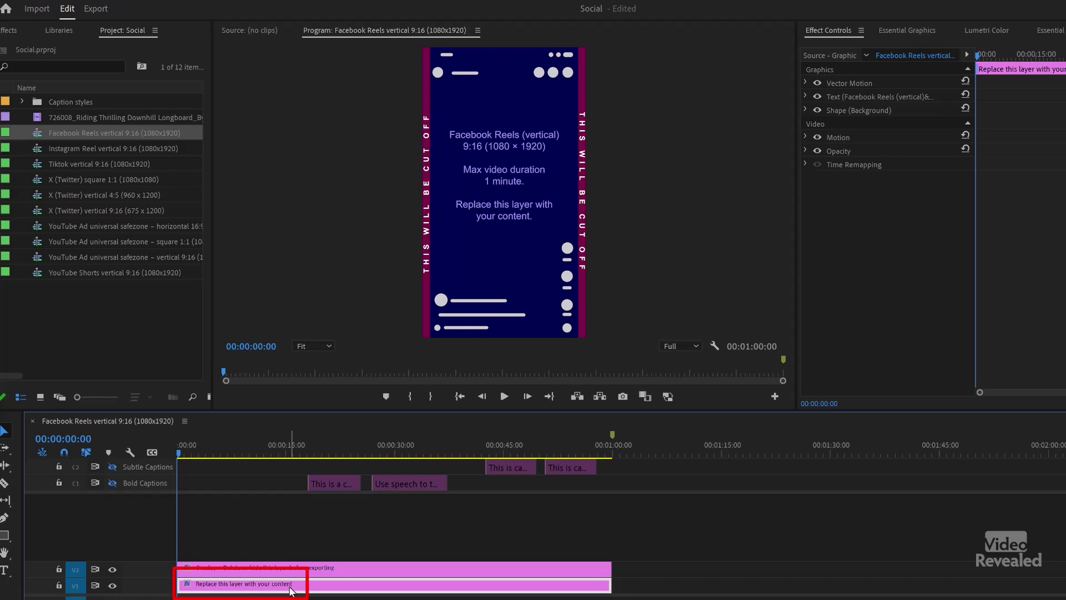
Replace the V1 placeholder with the 726008 longboard clip at the sequence start and preview it
key(Delete)
drag(37, 118, 186, 583)
mouse_move(191, 450)
mouse_down()
mouse_move(253, 450)
mouse_move(201, 452)
mouse_up()
click(226, 584)
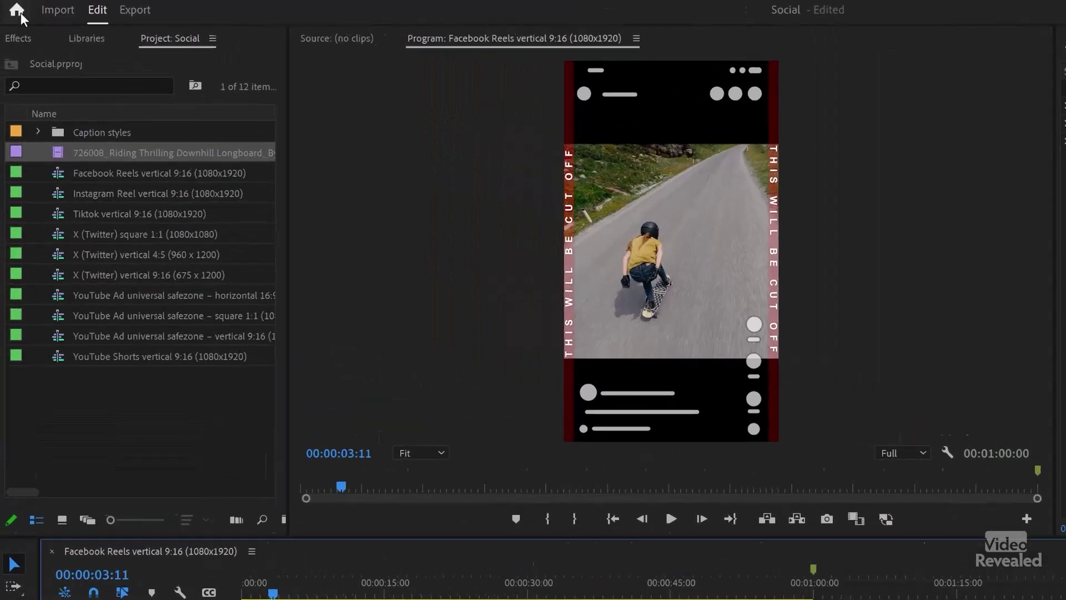
click(9, 30)
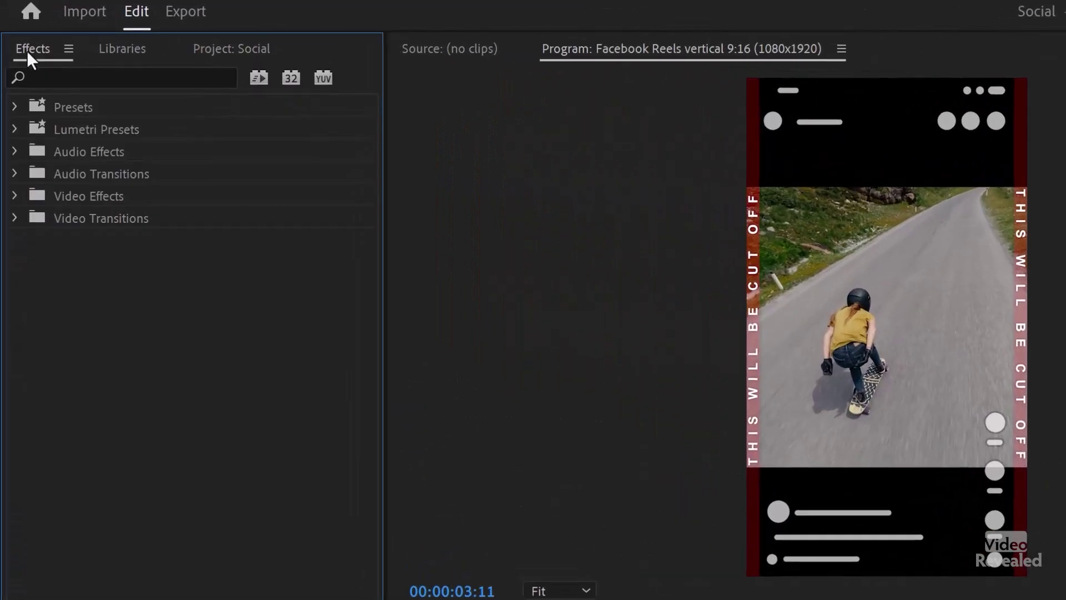
Find Auto Reframe by searching 'refr', apply it to the 726008 longboard clip, and scrub to preview
click(115, 77)
text(refra)
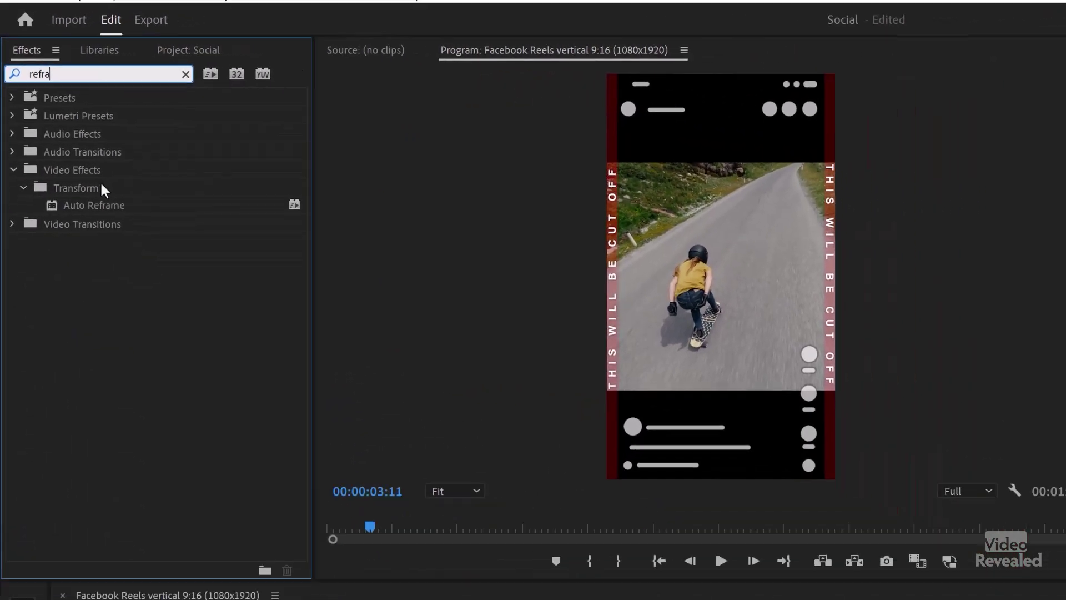
double_click(109, 239)
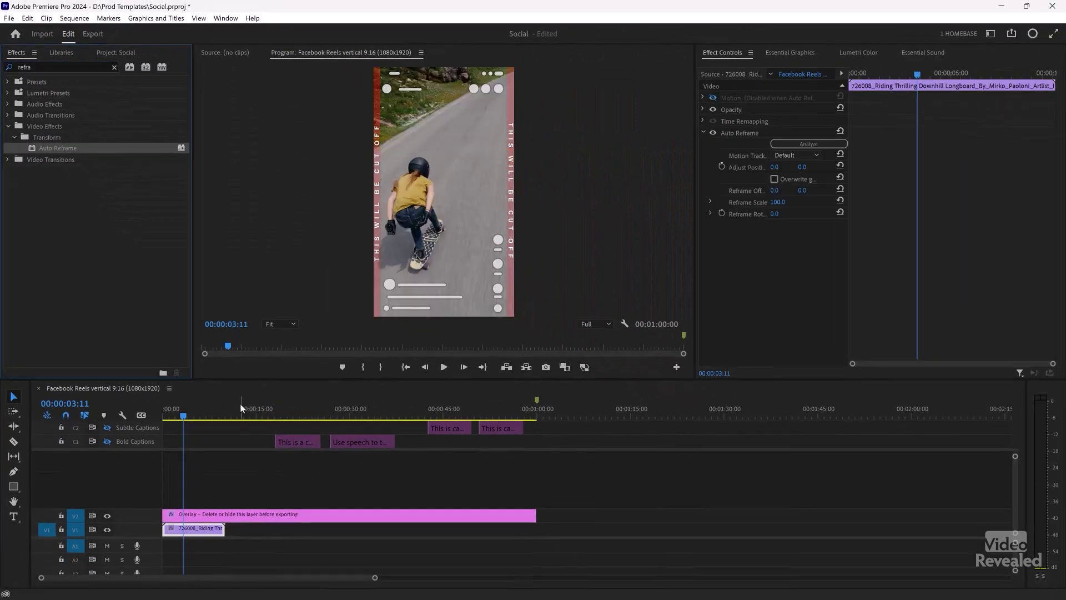
mouse_move(195, 421)
mouse_down()
mouse_move(214, 418)
mouse_move(164, 421)
mouse_move(202, 418)
mouse_move(188, 418)
mouse_up()
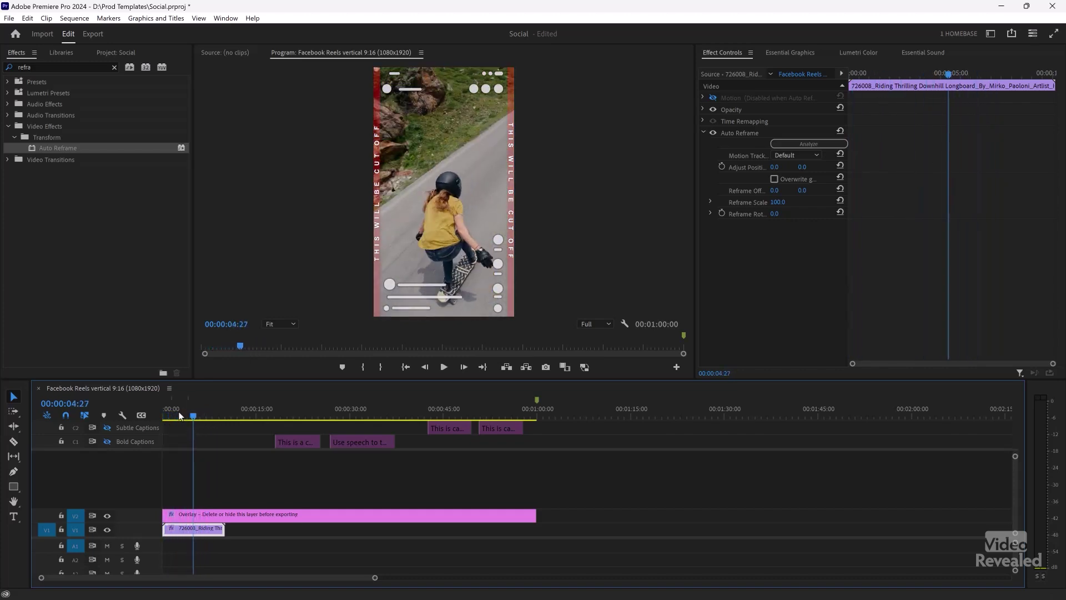
Open the Facebook Reels, Instagram Reel, TikTok, three X (Twitter) and YouTube Ad sequences
click(116, 52)
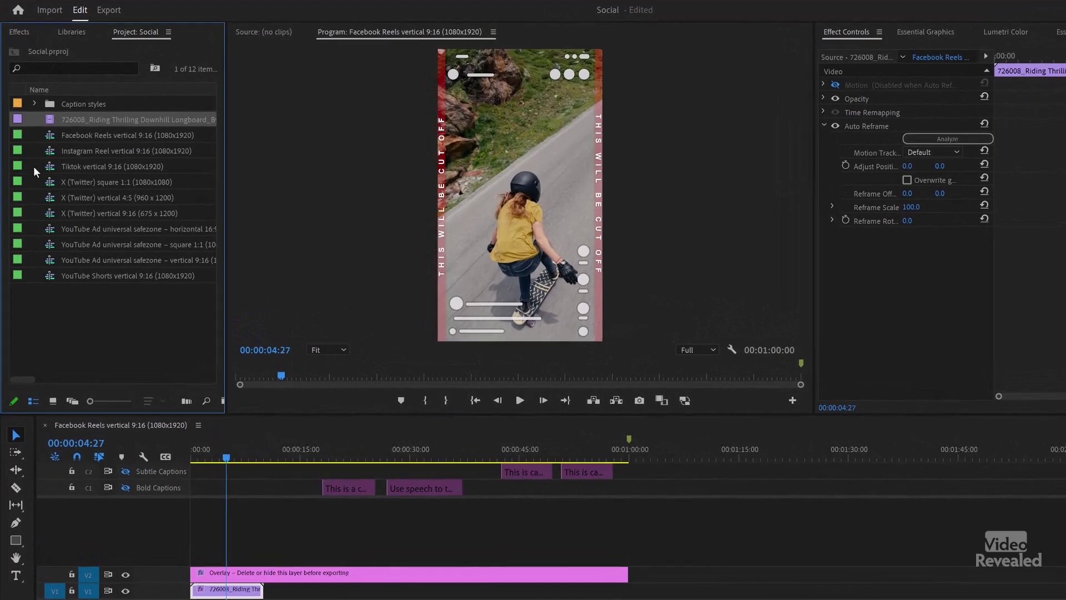
double_click(53, 139)
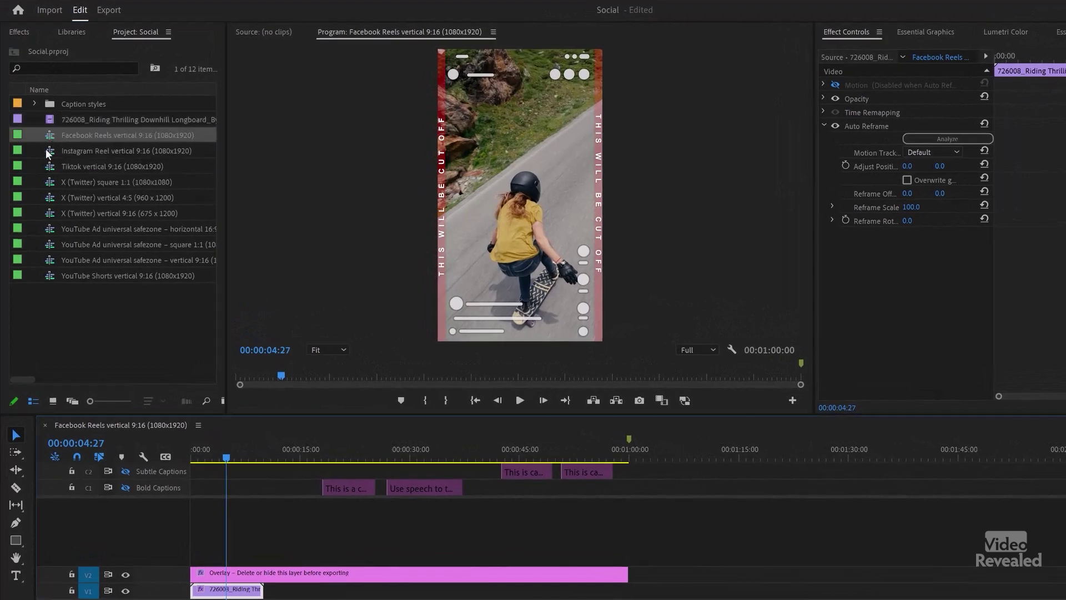
double_click(48, 153)
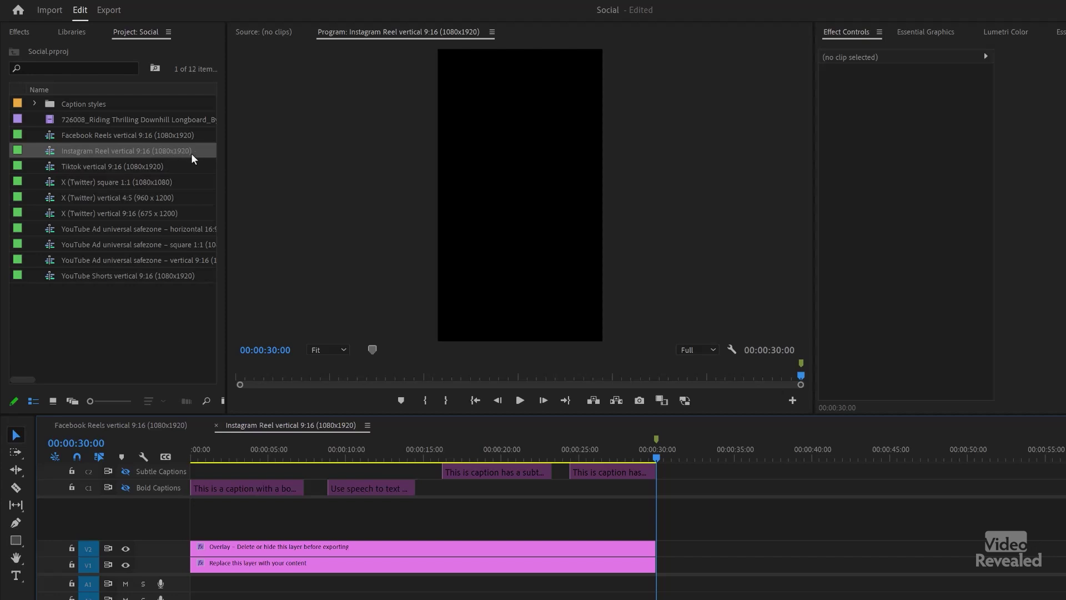
double_click(43, 166)
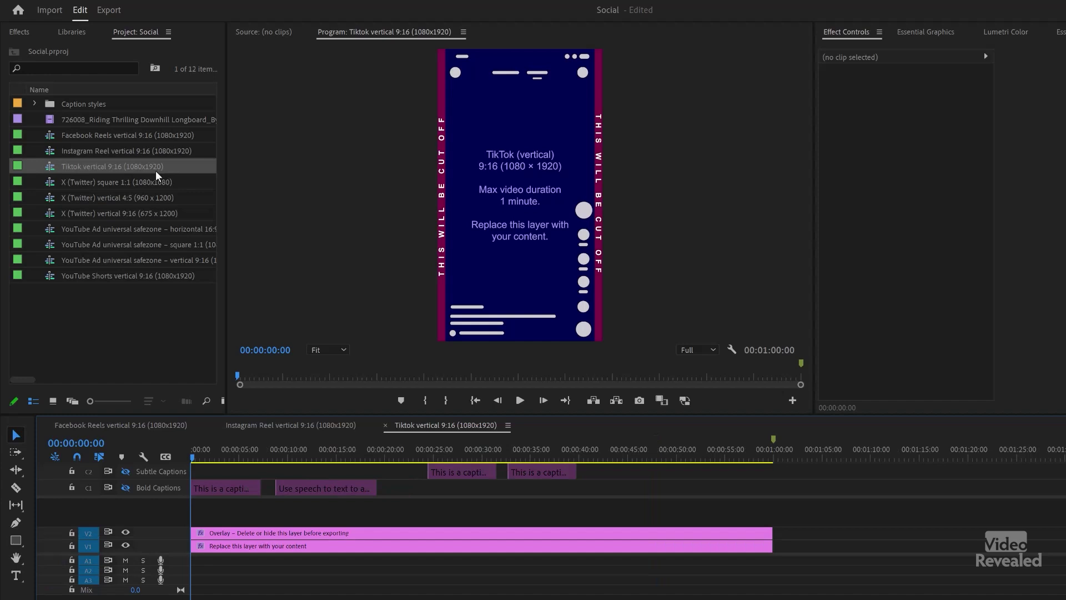
double_click(49, 186)
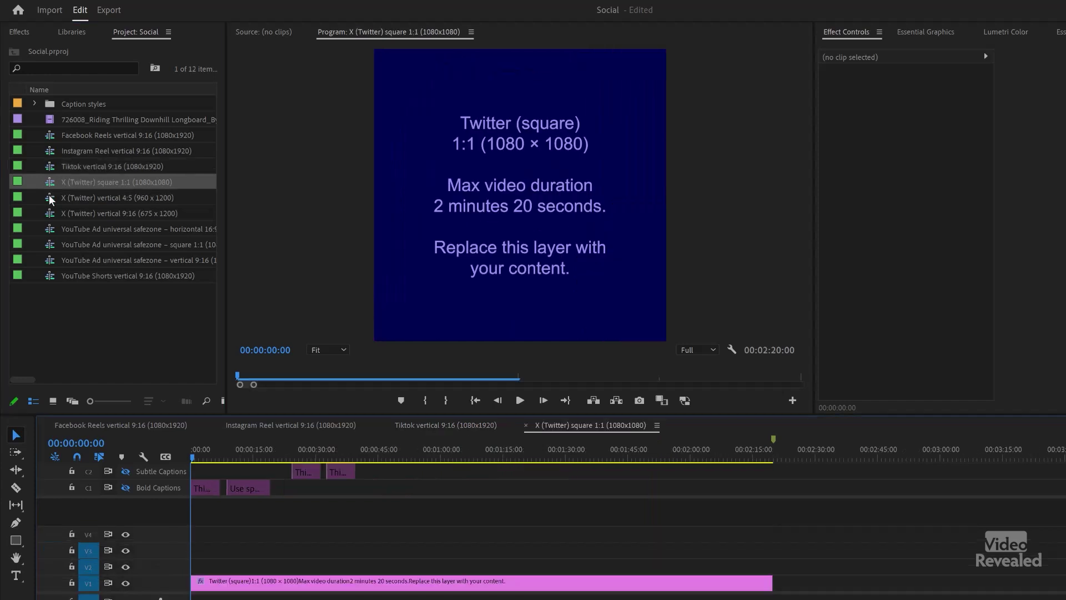
double_click(49, 201)
double_click(48, 214)
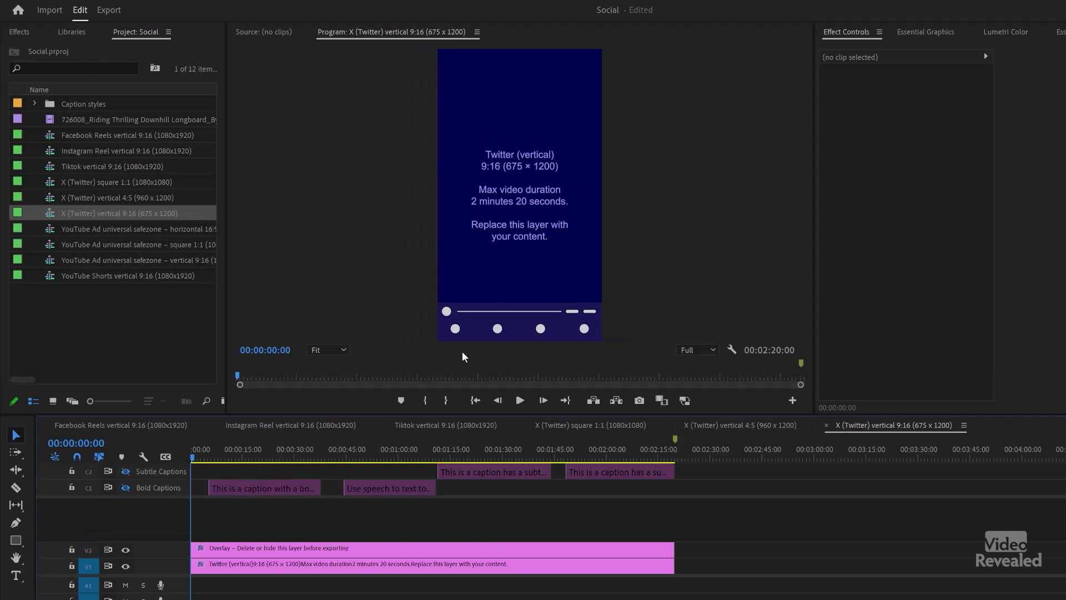
double_click(50, 230)
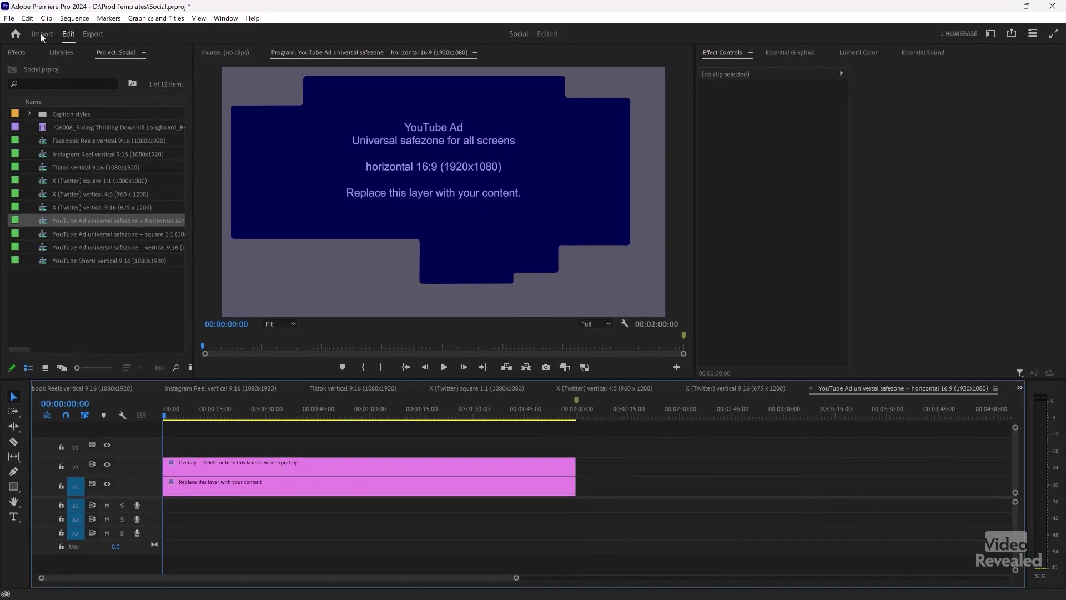
From the Import screen, start a new project with File > New > Project
click(41, 34)
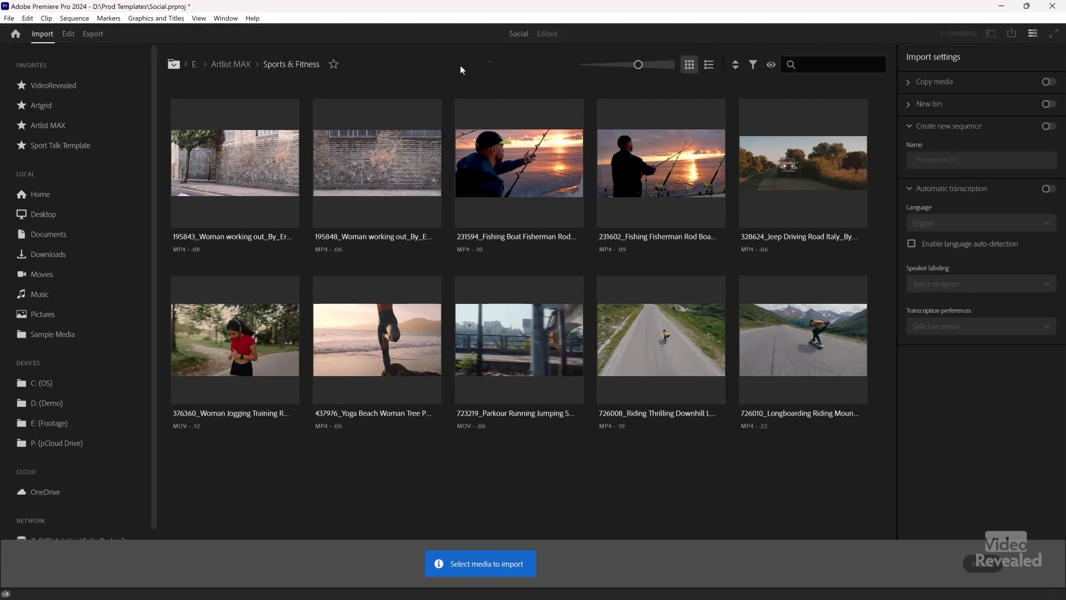
click(9, 18)
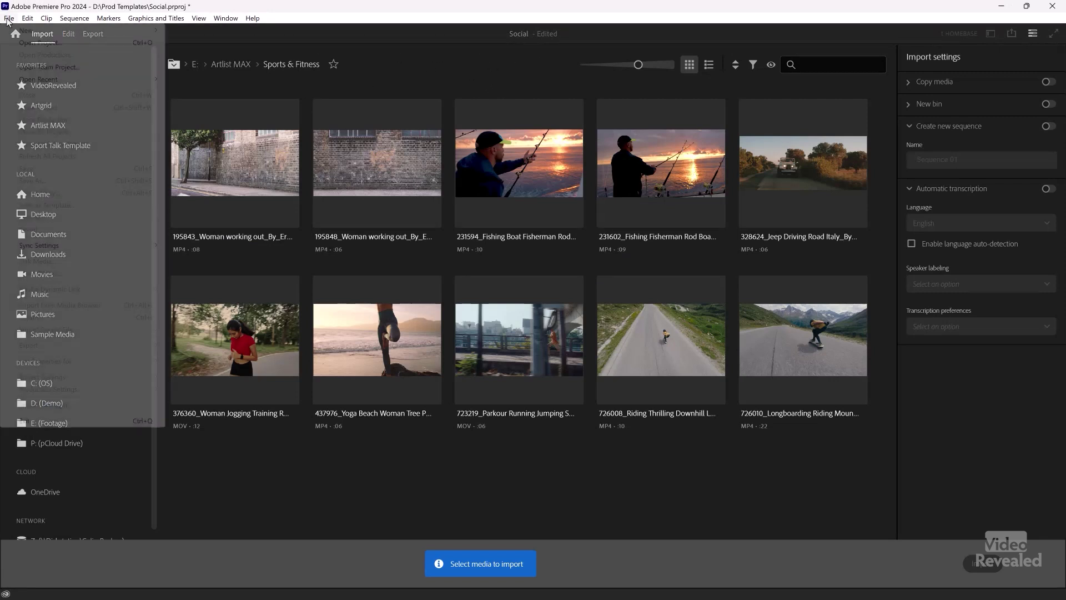
click(139, 18)
mouse_move(5, 22)
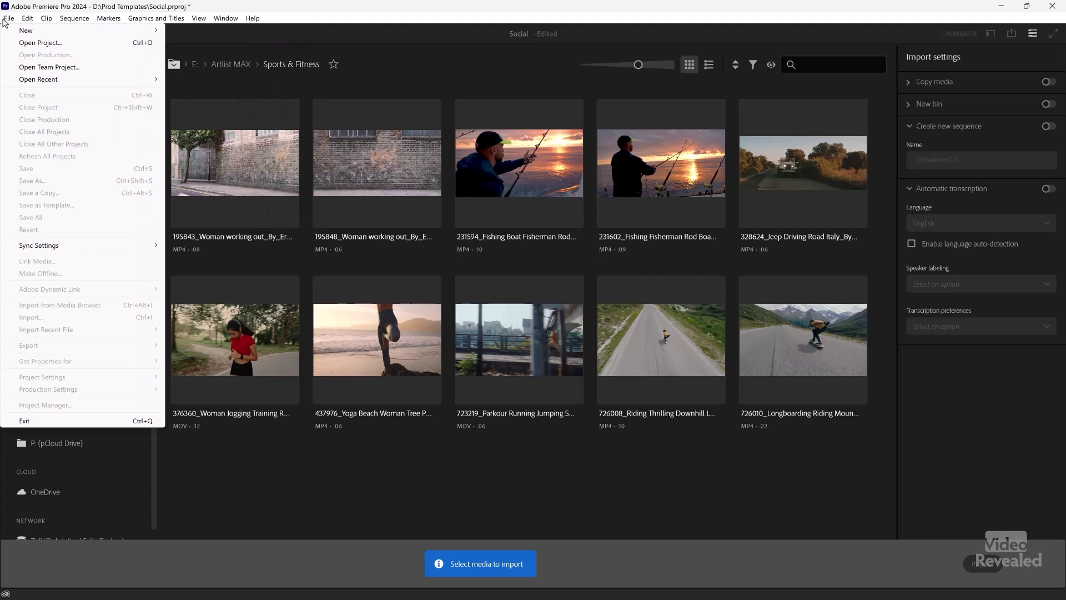
mouse_move(93, 32)
click(194, 31)
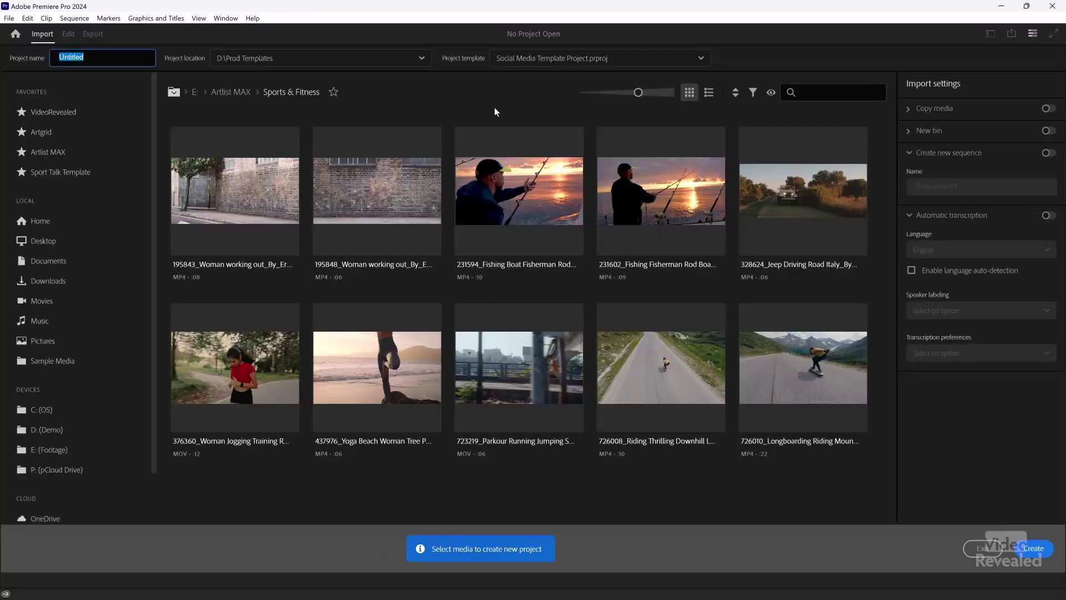
Create a project named Standard from Standard Template Project.prproj
click(536, 60)
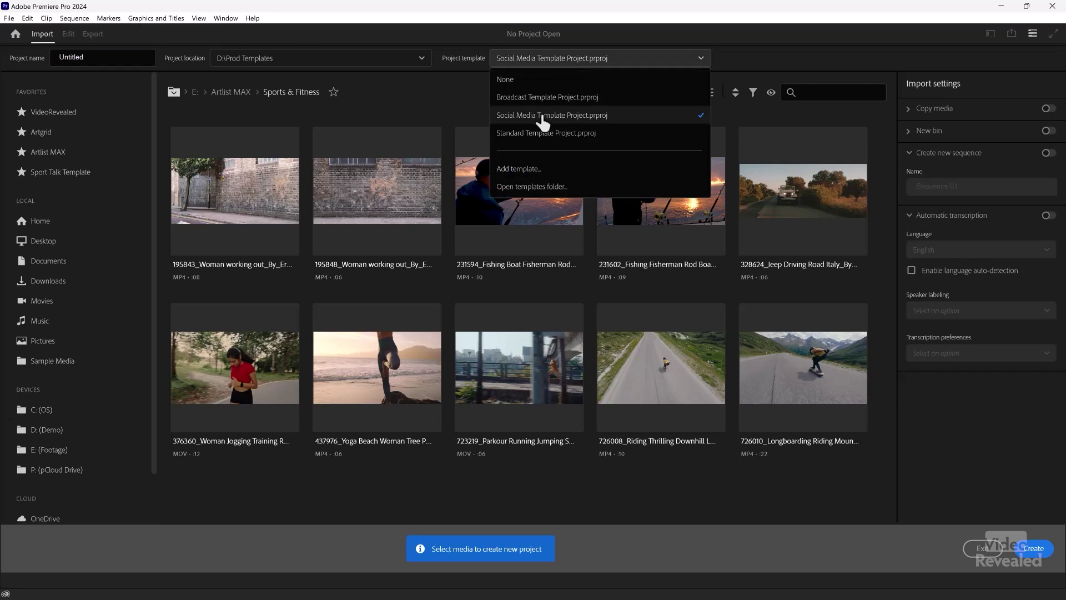
click(525, 133)
drag(148, 64, 41, 60)
text(Standard)
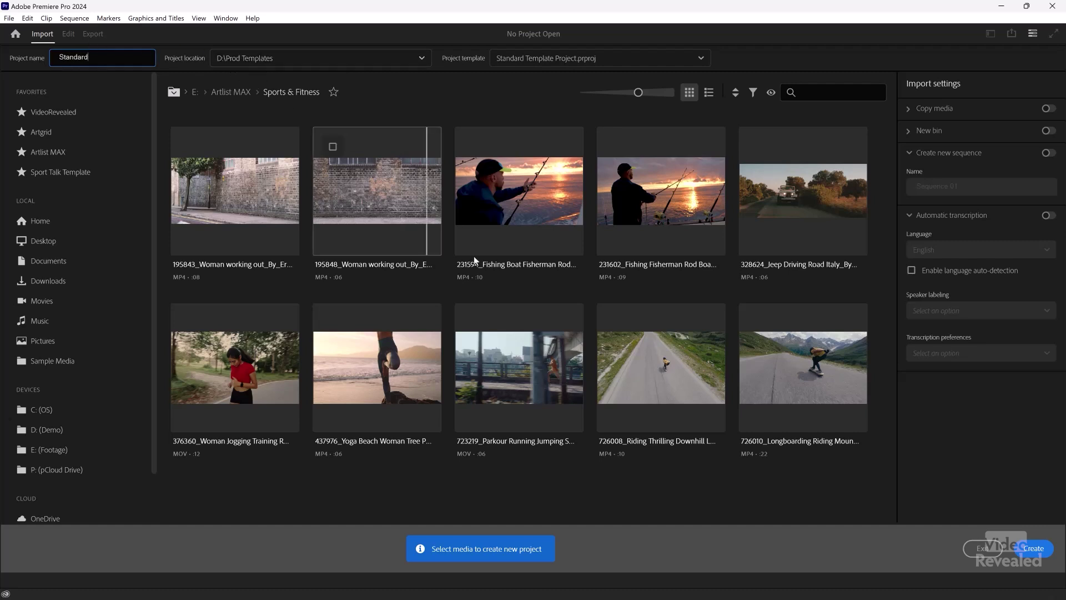
click(1034, 548)
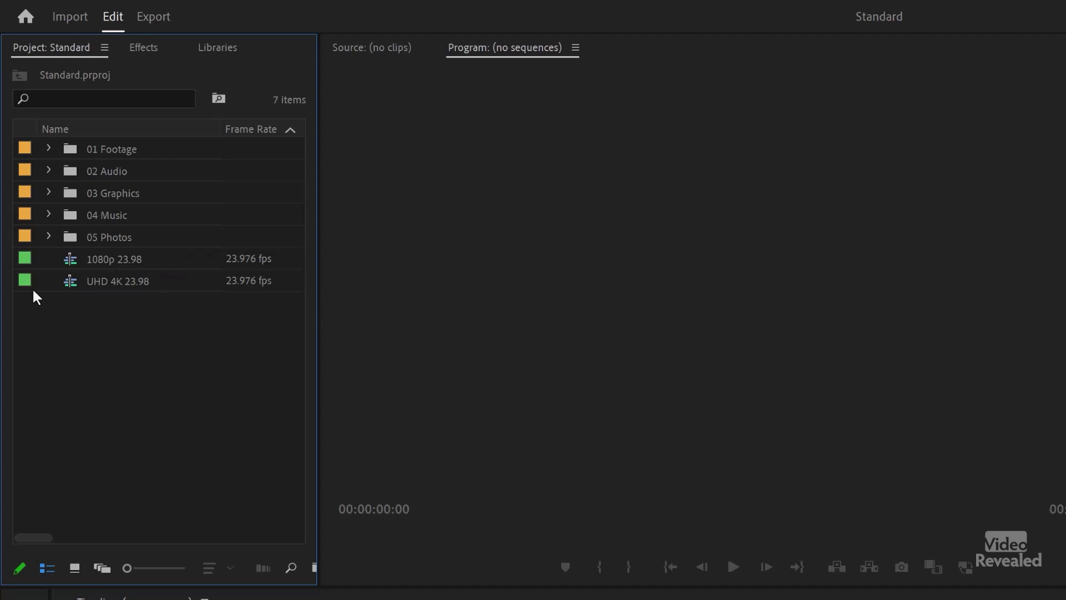
Open the 1080p 23.98 sequence, then the UHD 4K 23.98 sequence, in the timeline
double_click(66, 261)
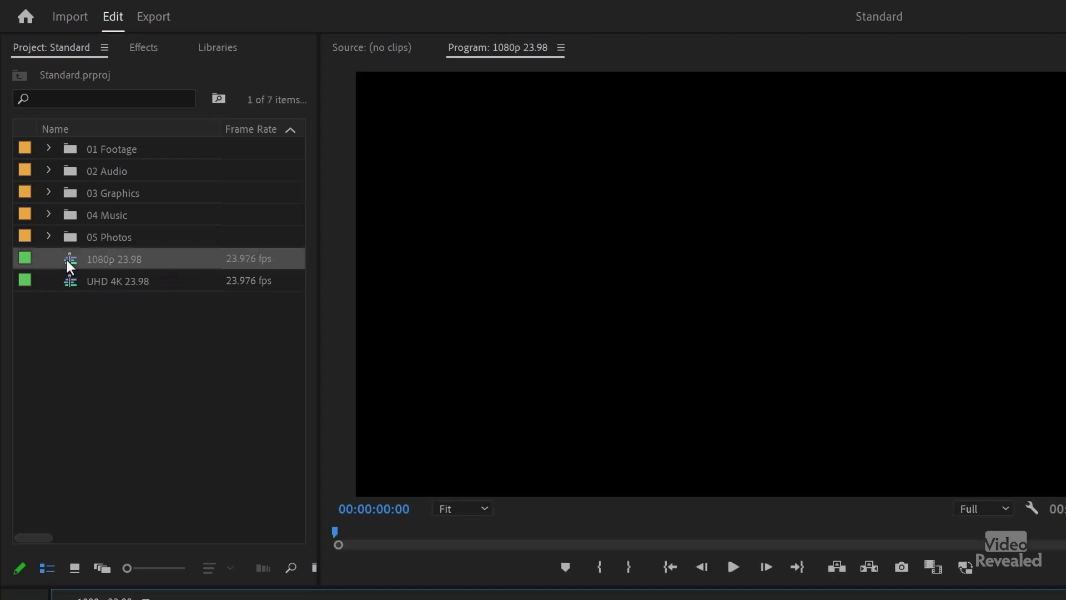
click(68, 278)
double_click(68, 277)
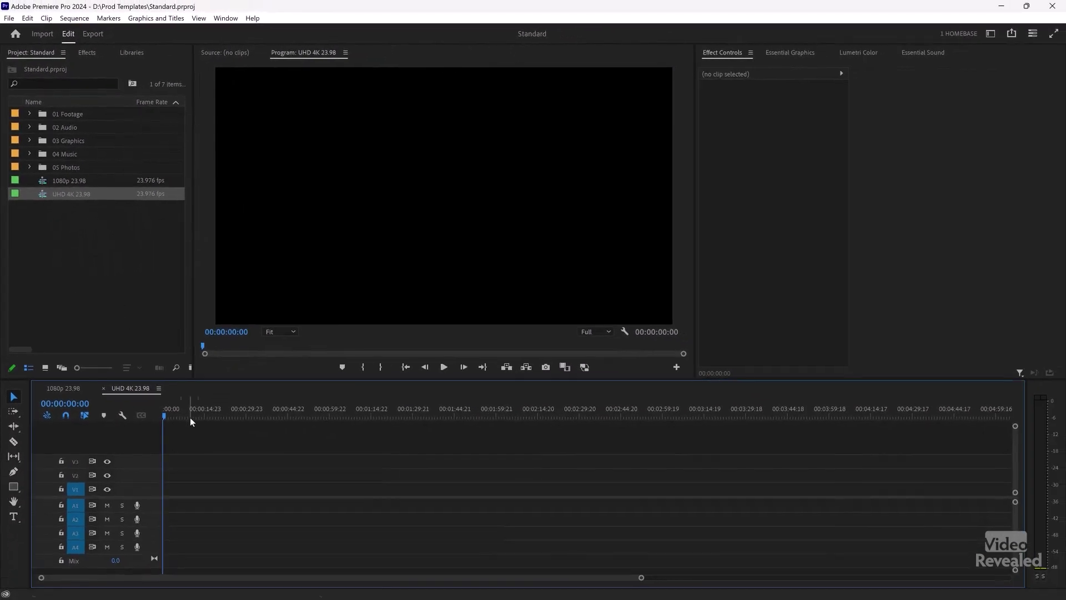
Try a 29.97 timebase in Sequence Settings, then cancel, leaving the sequence unchanged
click(90, 18)
click(90, 30)
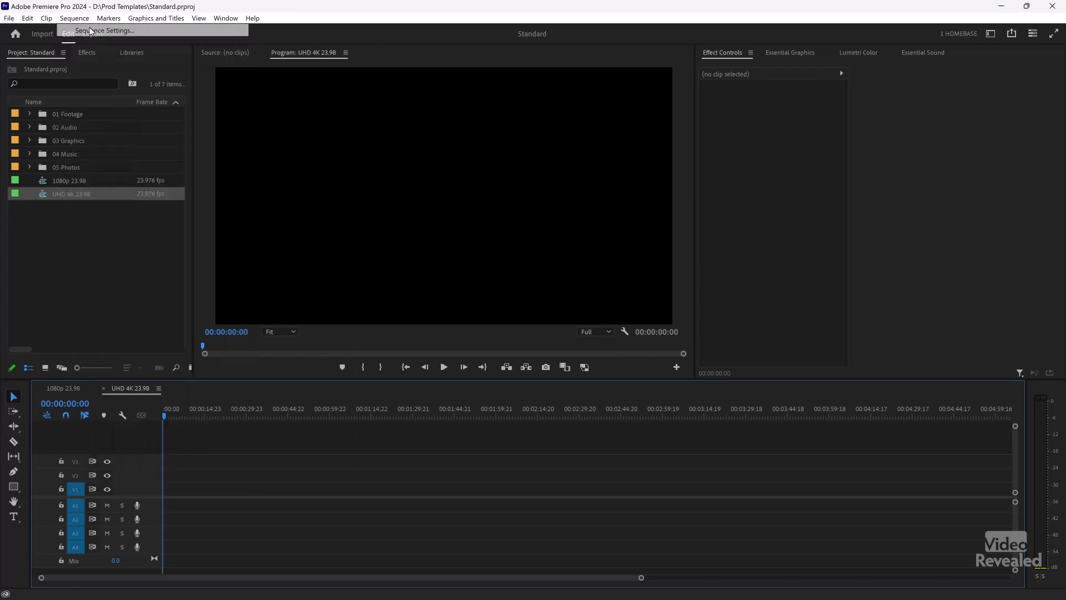
click(574, 129)
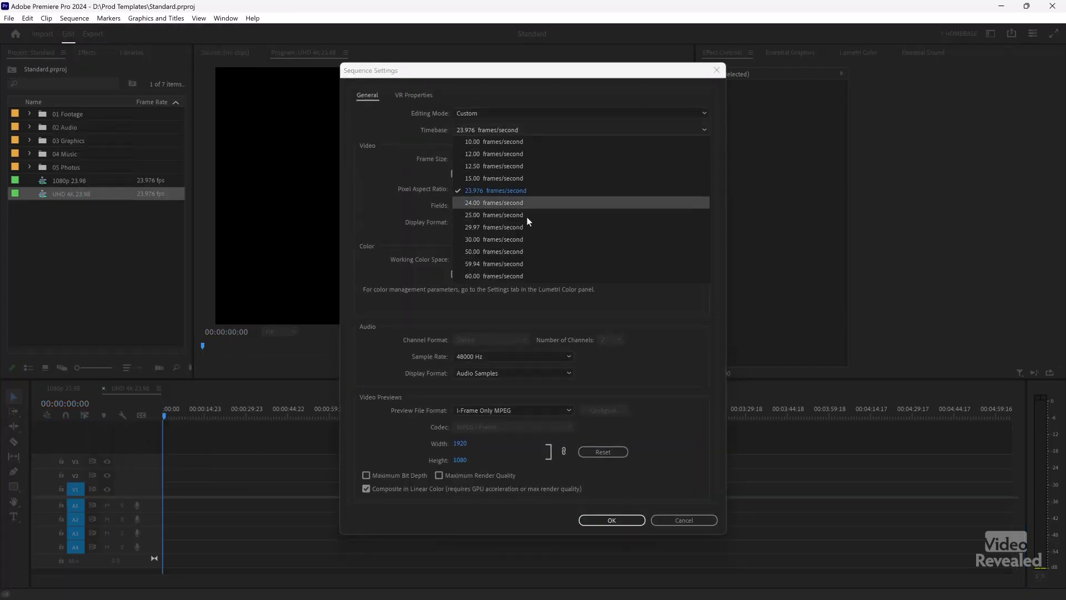
click(518, 226)
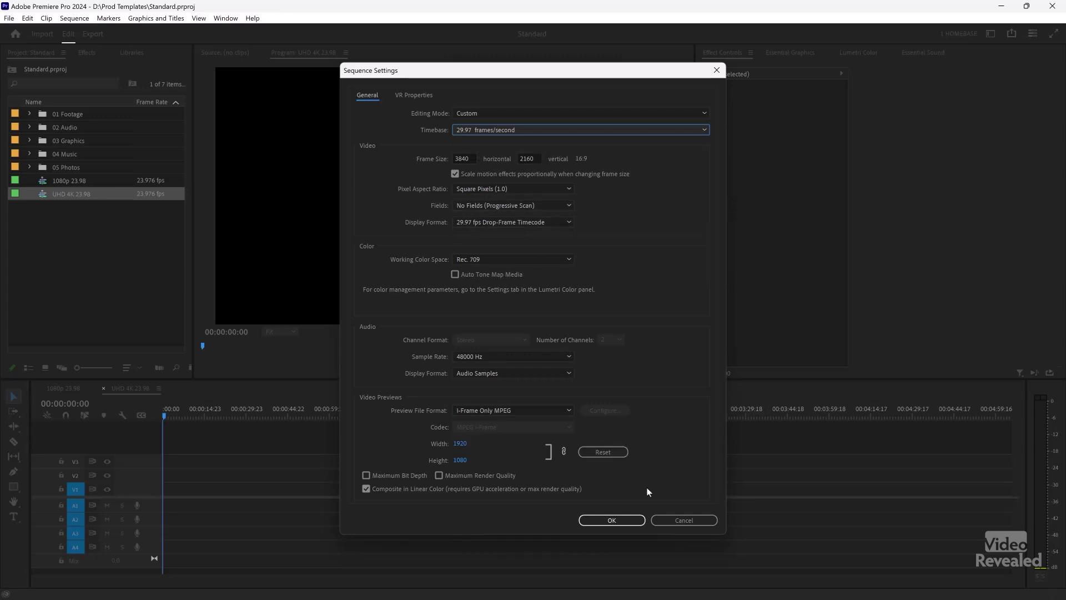
click(671, 520)
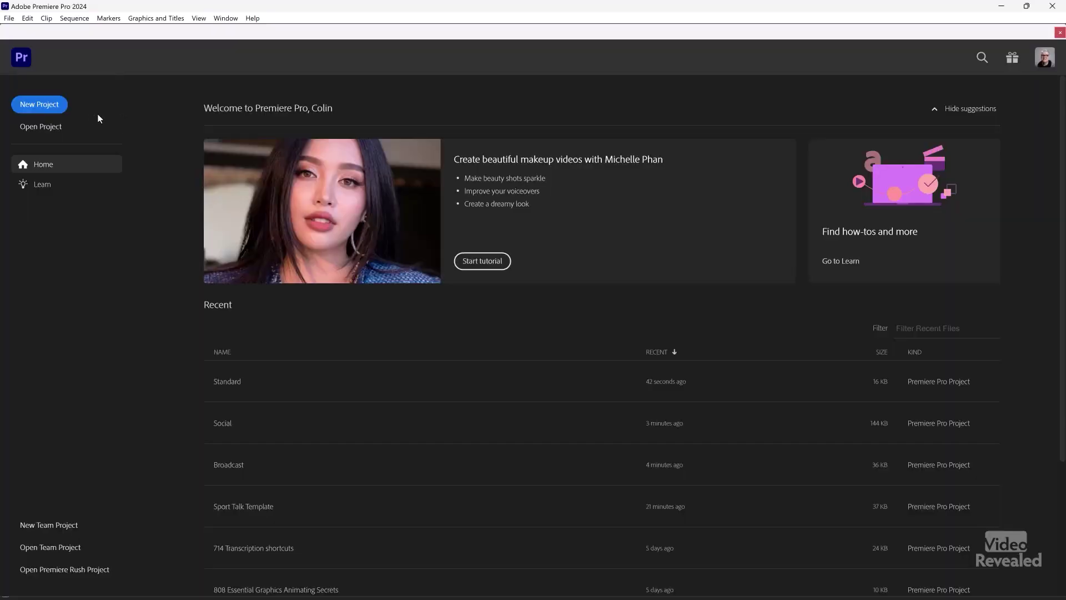
Start a new project and choose to add a project template from a file
click(55, 111)
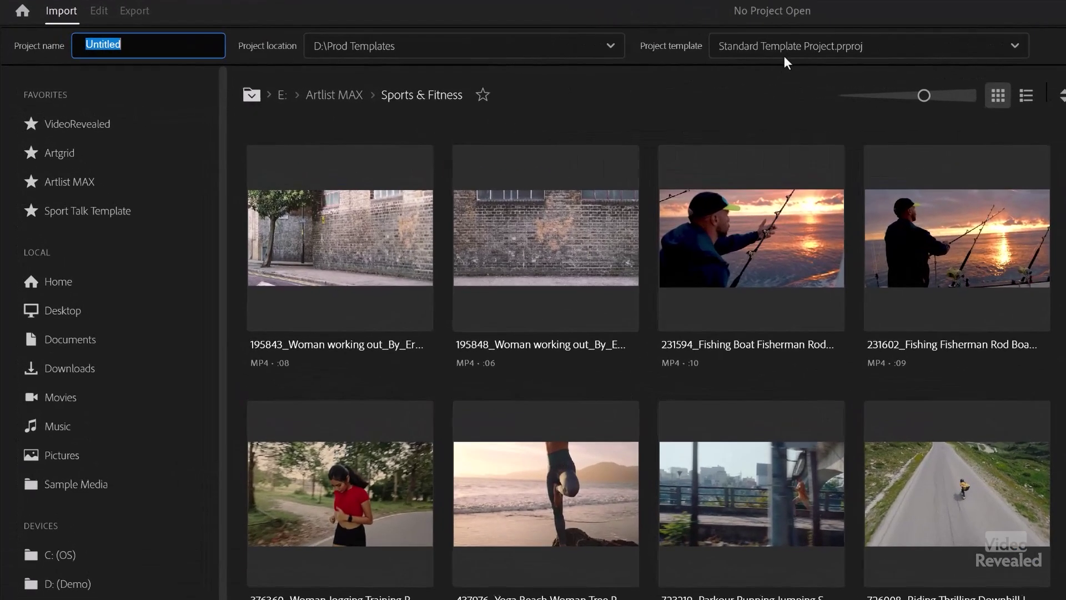
click(541, 58)
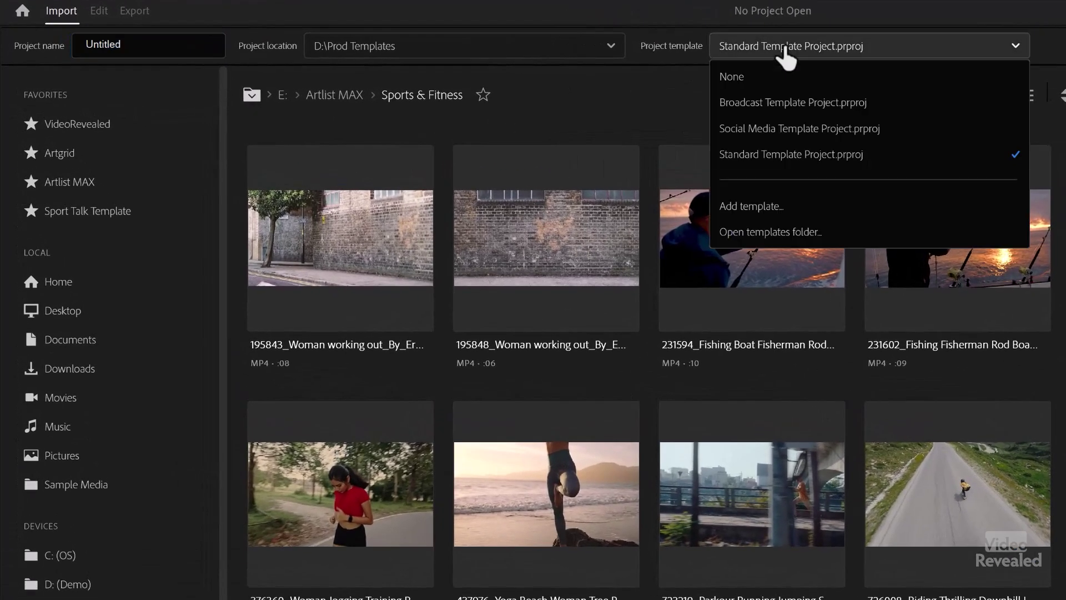
click(782, 207)
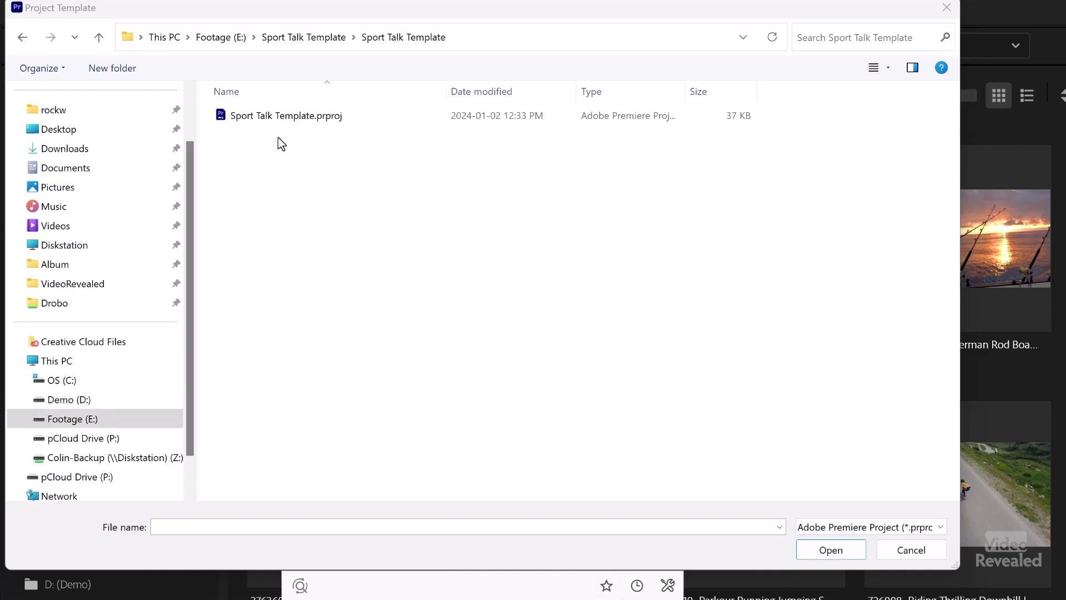
Select Sport Talk Template.prproj and load it as the new template file
click(284, 118)
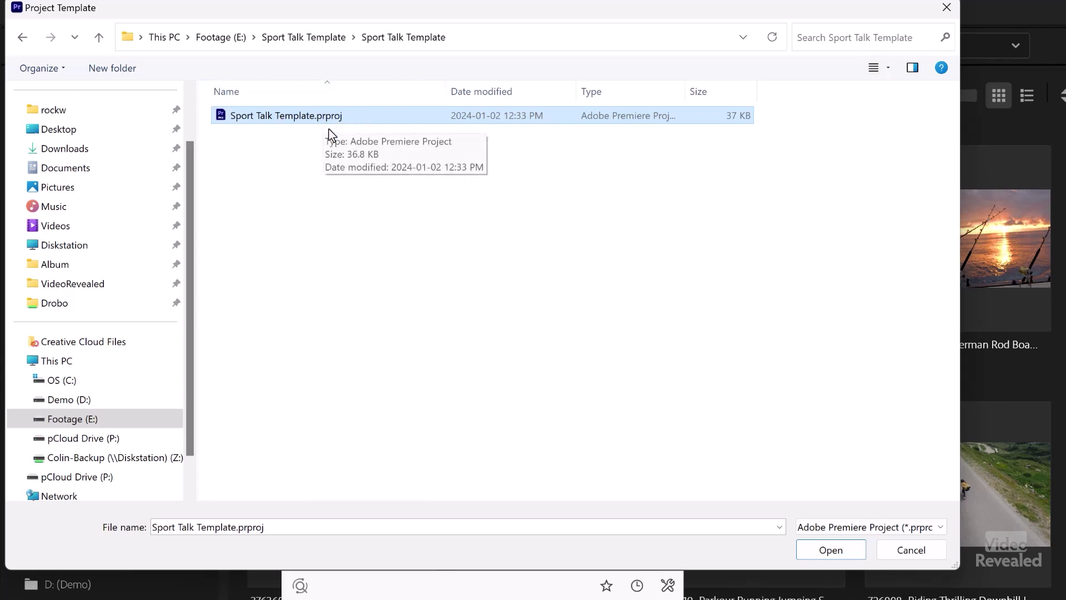
click(848, 548)
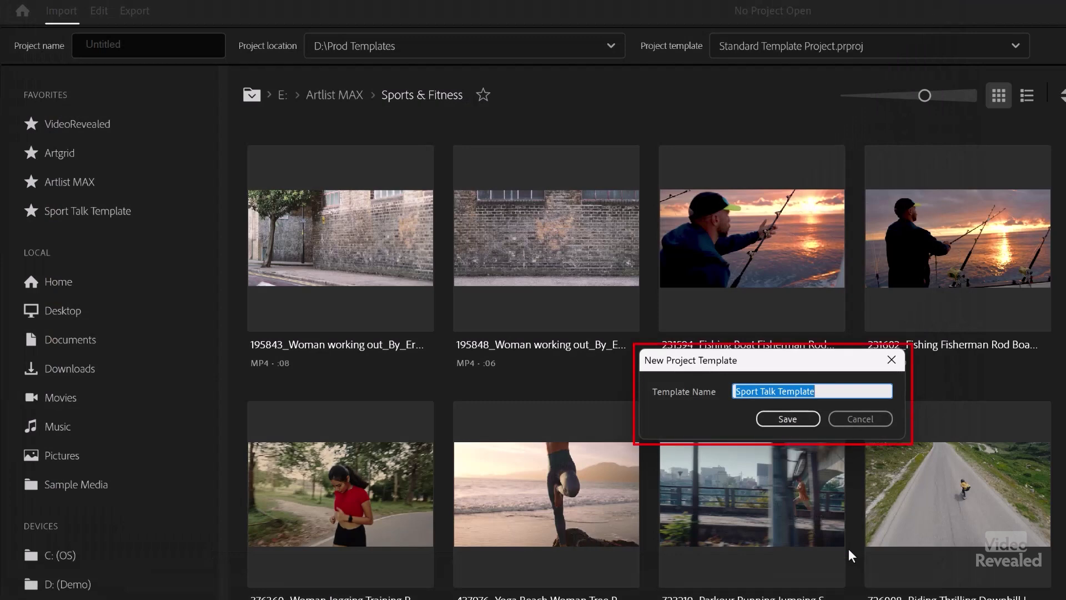
Save Sport Talk Template as a project template and check the templates folder
click(788, 418)
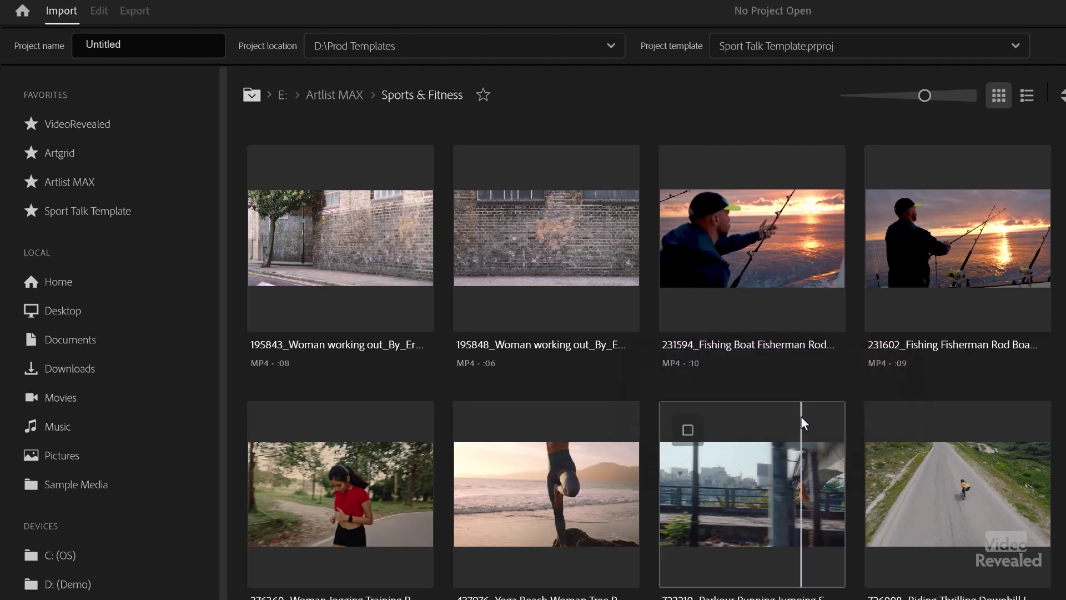
click(833, 62)
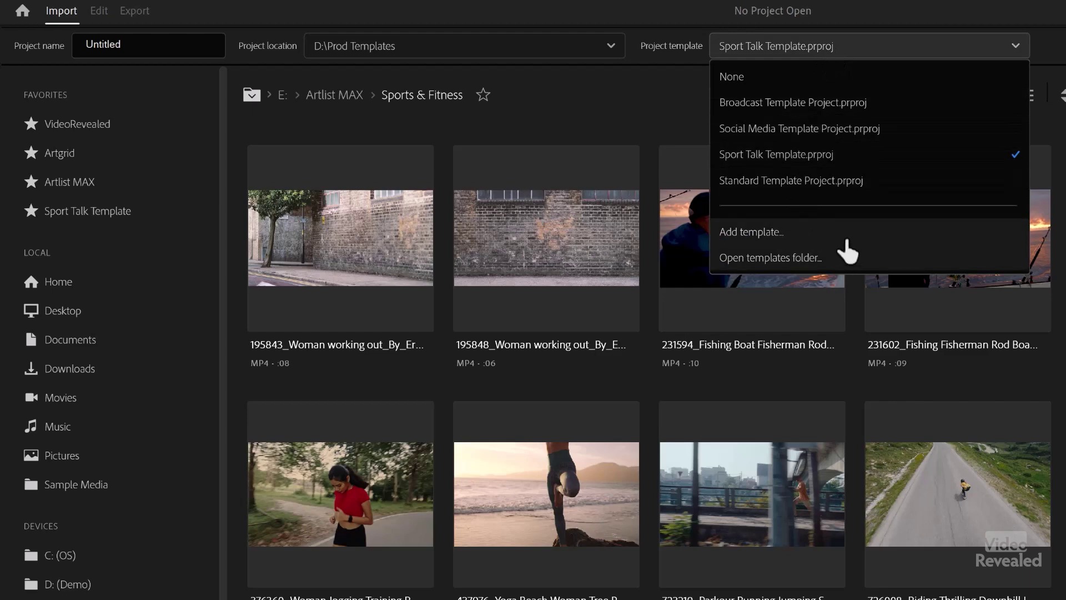
click(758, 258)
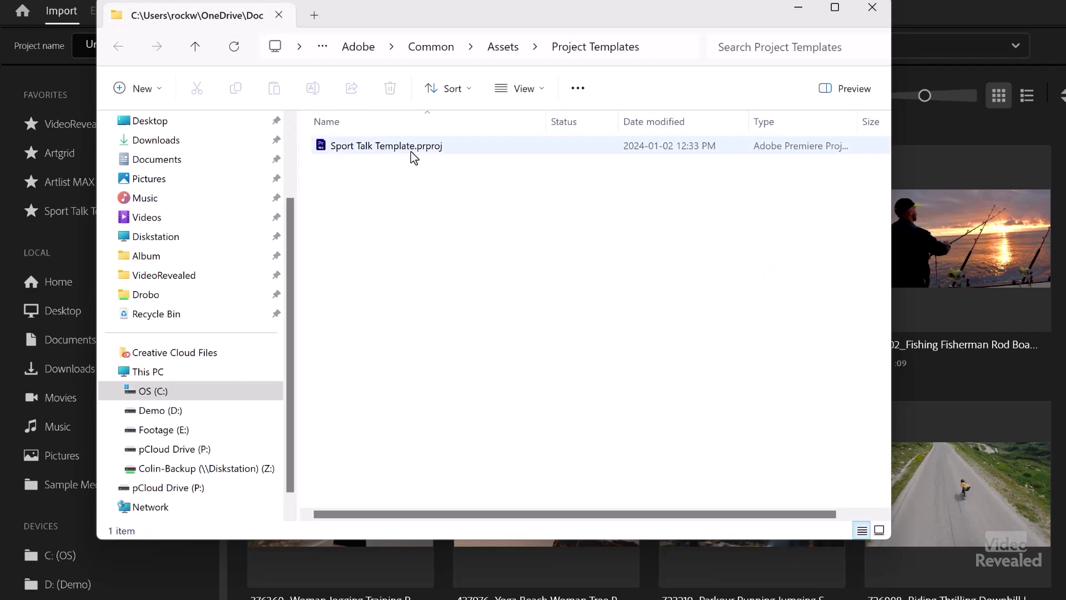
click(882, 9)
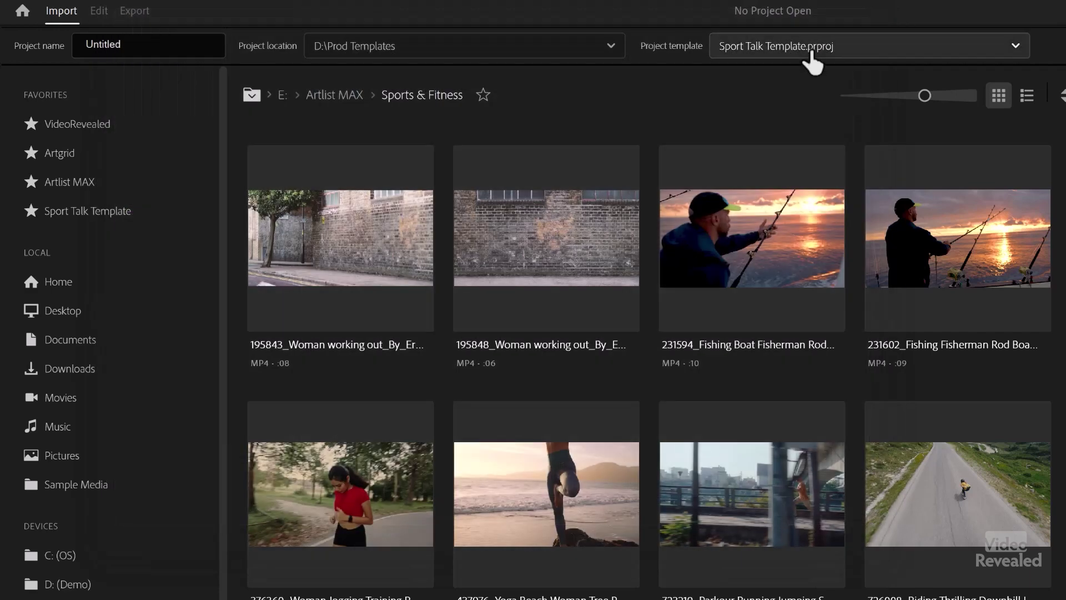
Create a project named ST using the Sport Talk Template
click(812, 49)
click(783, 157)
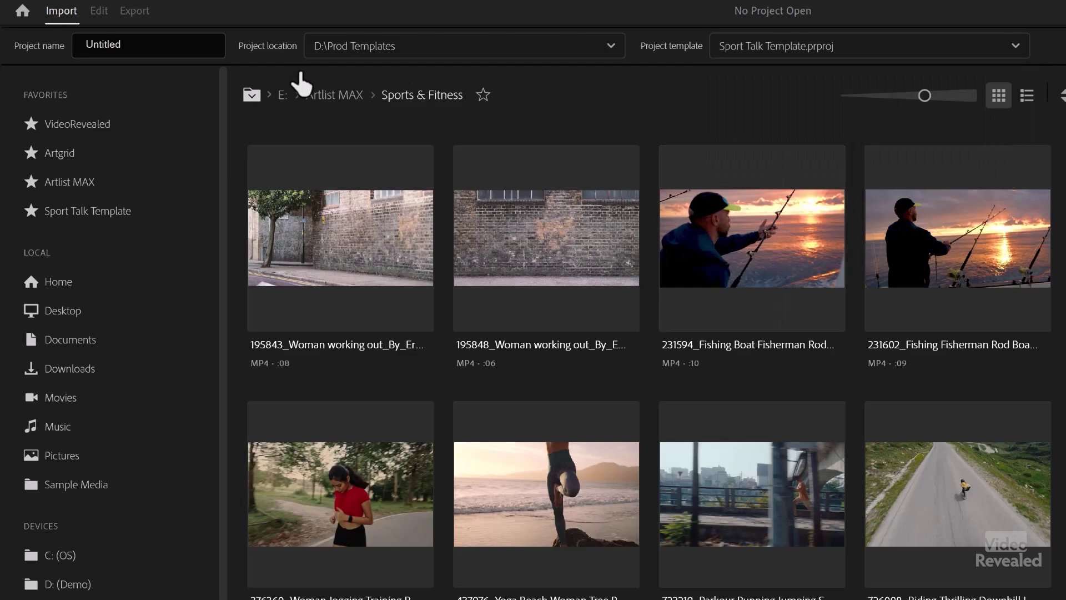
click(166, 44)
text(ST)
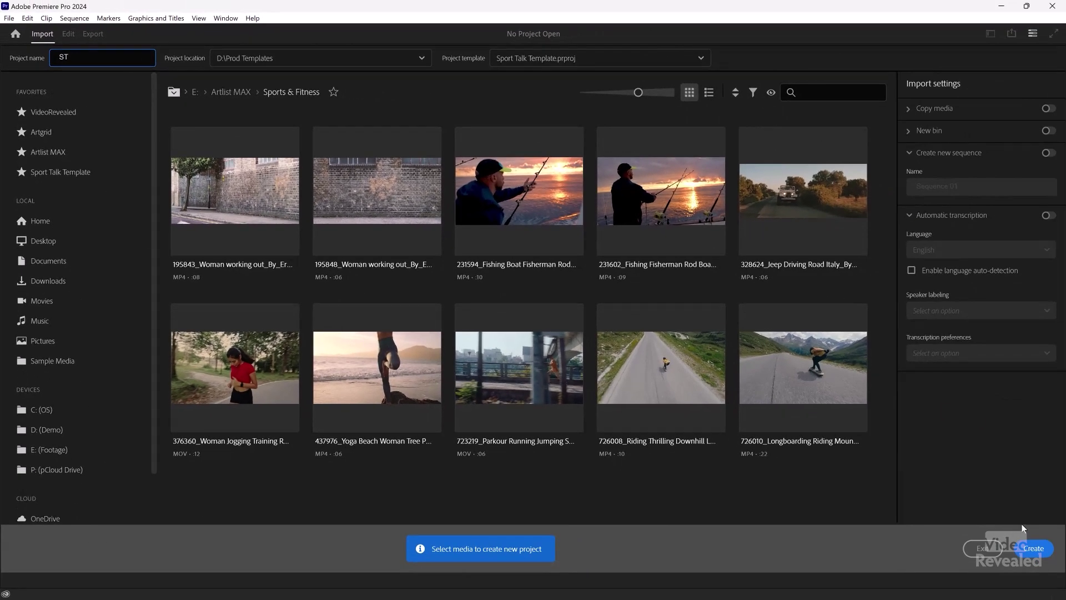
click(1026, 550)
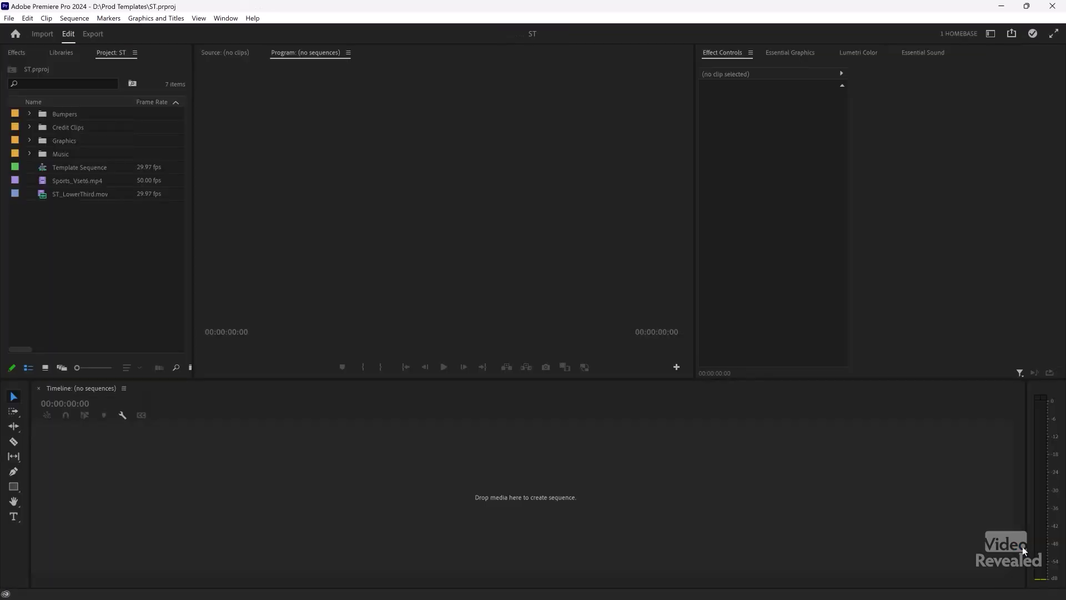
Open Template Sequence, play it back, and lock the V6 SPORT TALK logo track
double_click(42, 168)
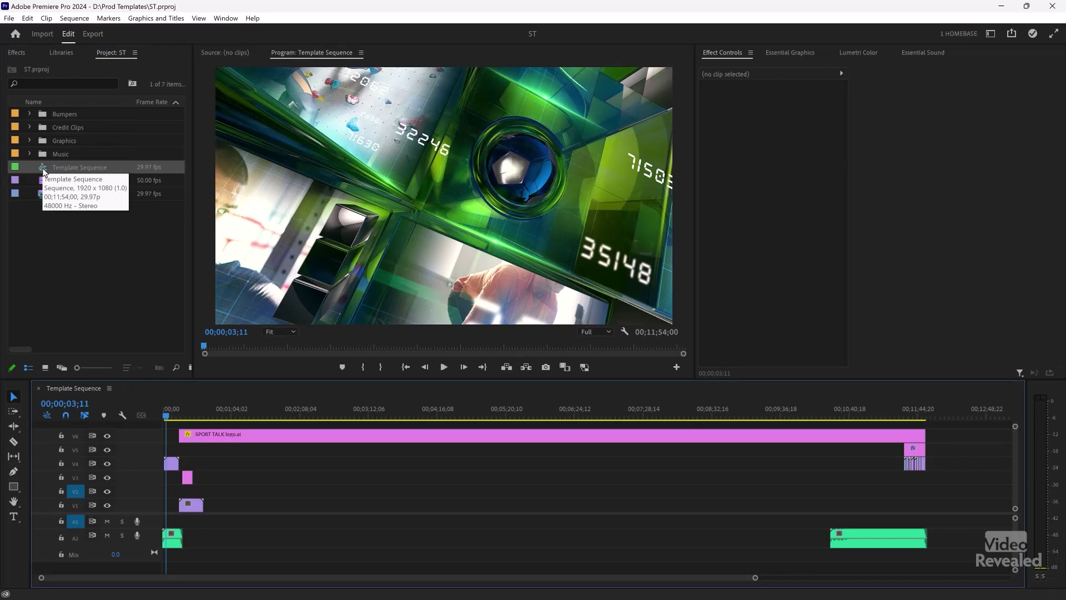
mouse_move(170, 417)
mouse_down()
mouse_move(191, 417)
mouse_move(183, 408)
mouse_up()
key(space)
key(space)
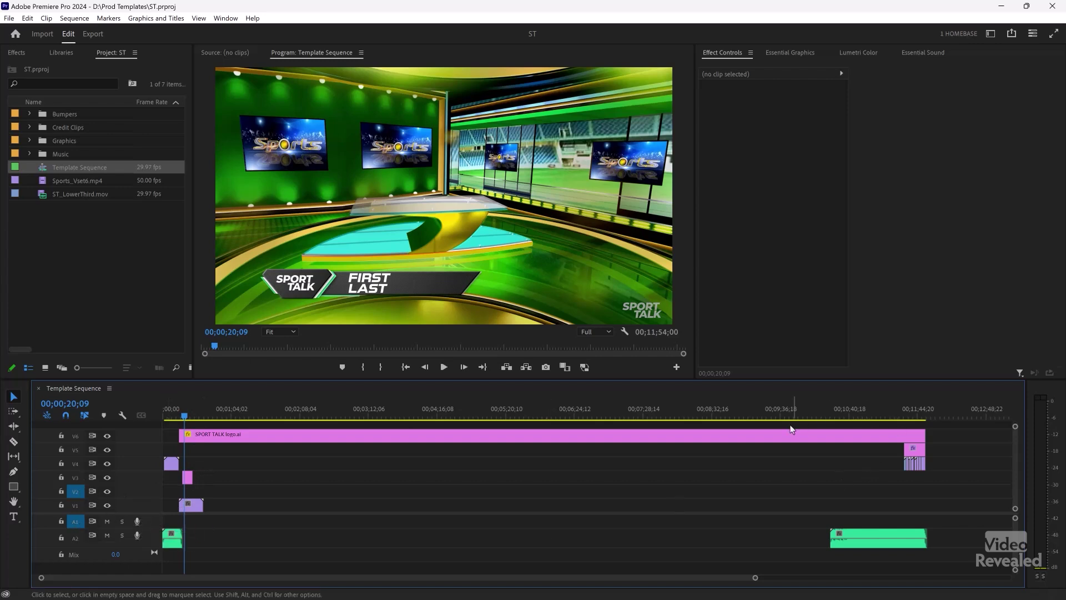
click(61, 435)
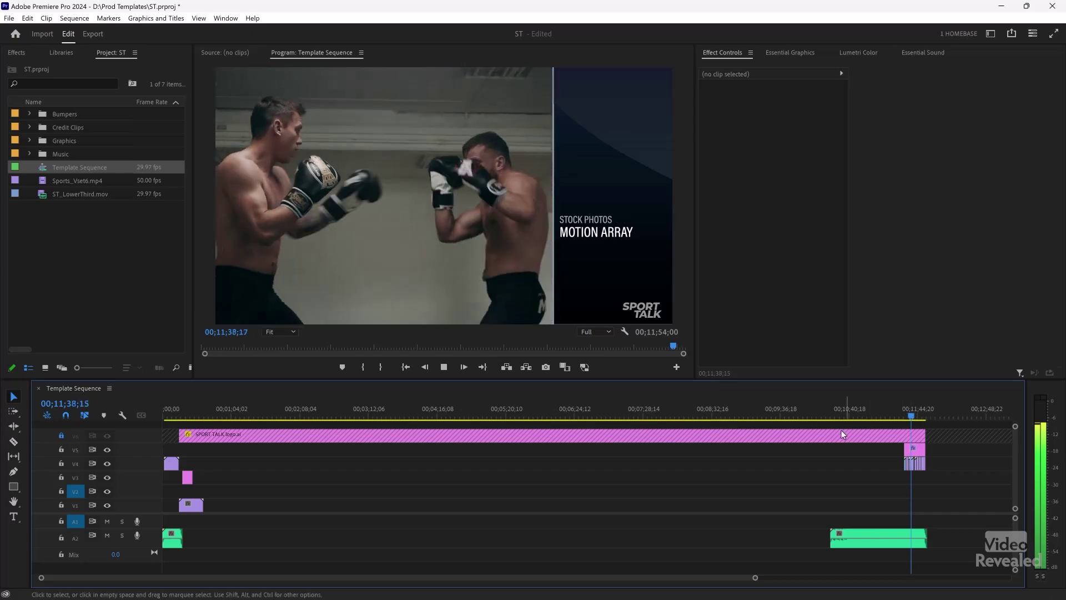
key(space)
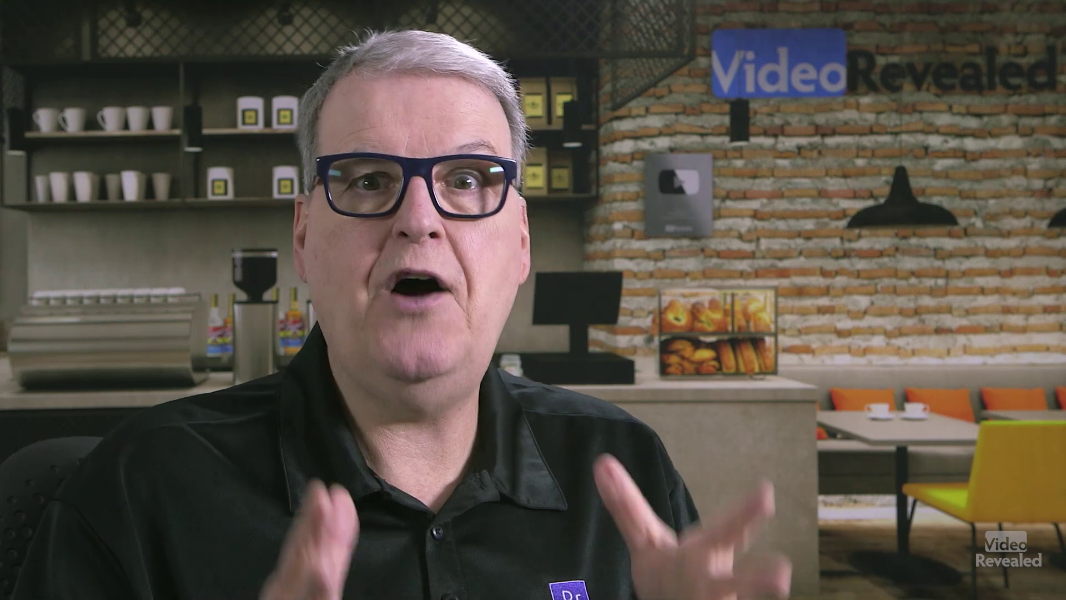